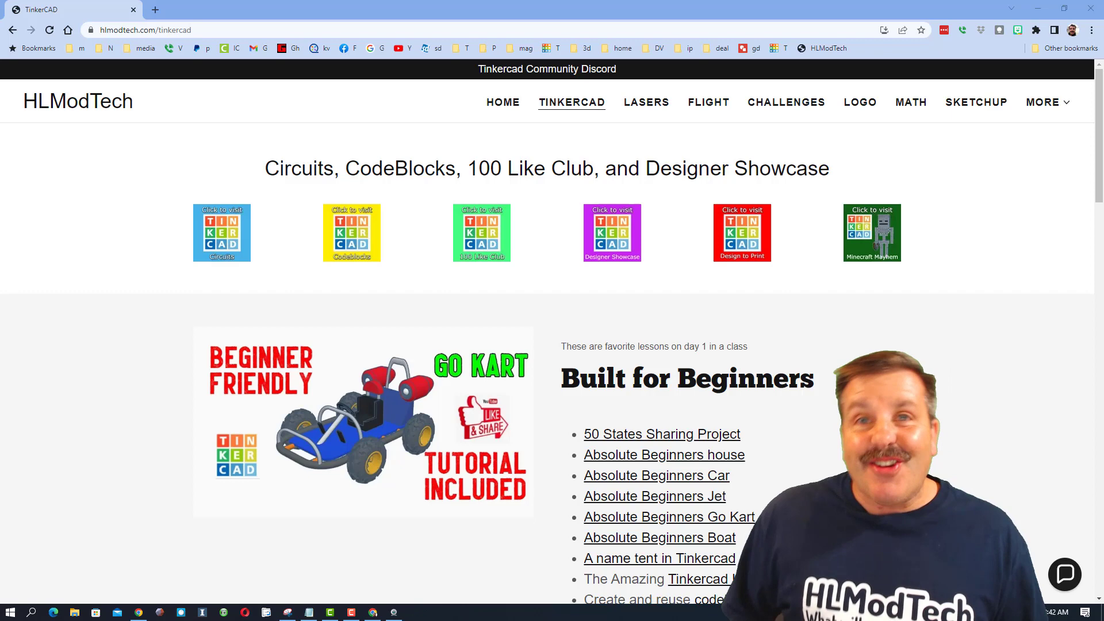
Open a featured designer's profile from the Designer Showcase and sort their designs by Recent.
click(615, 253)
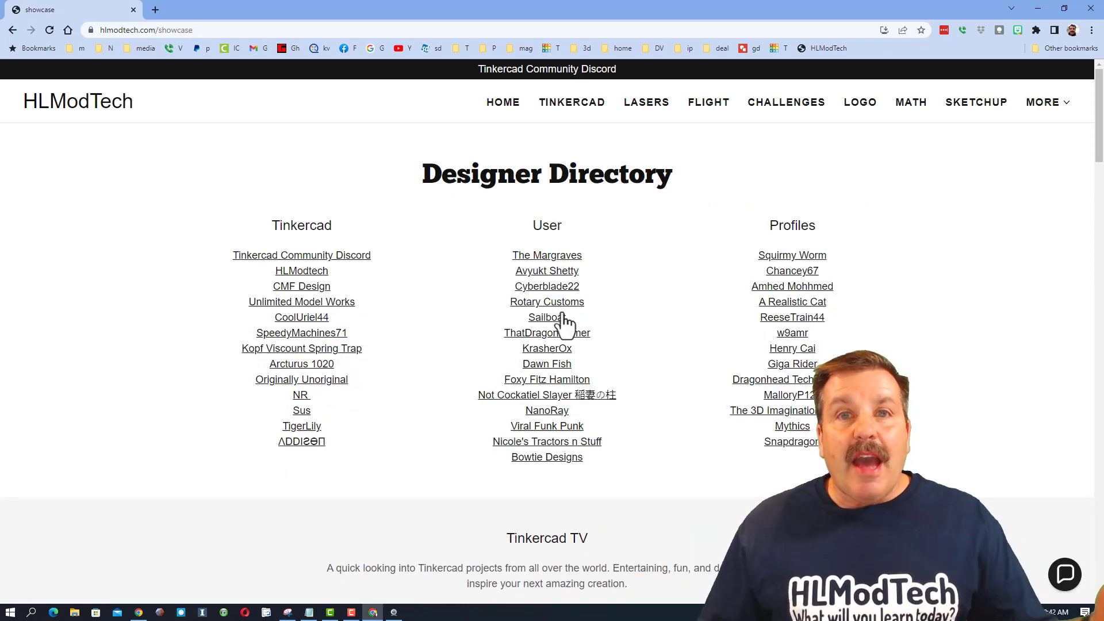
click(798, 444)
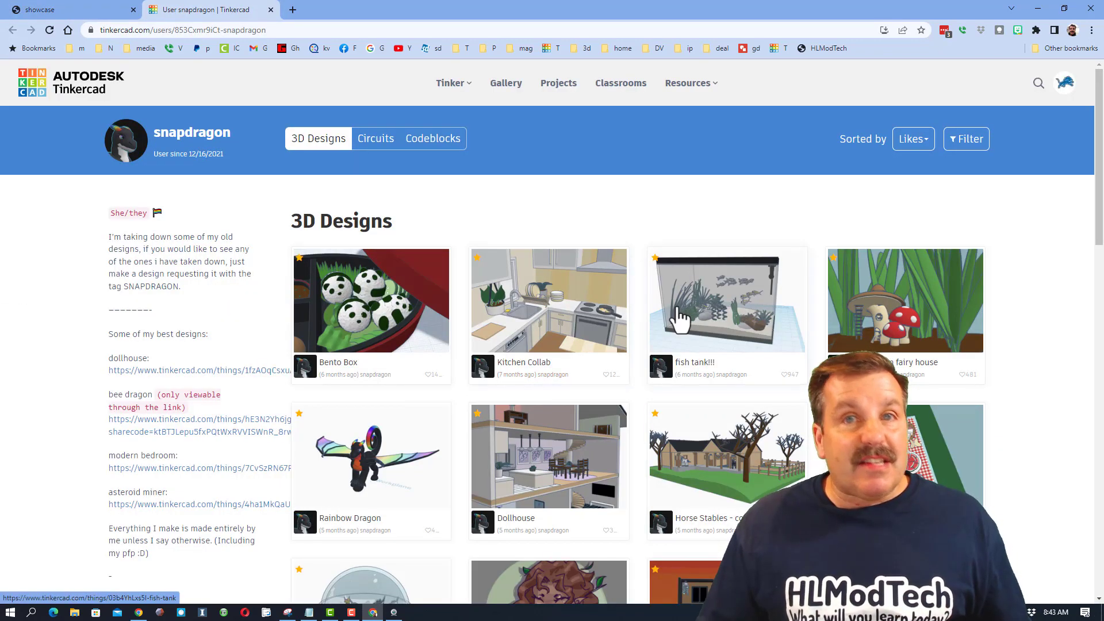
click(918, 141)
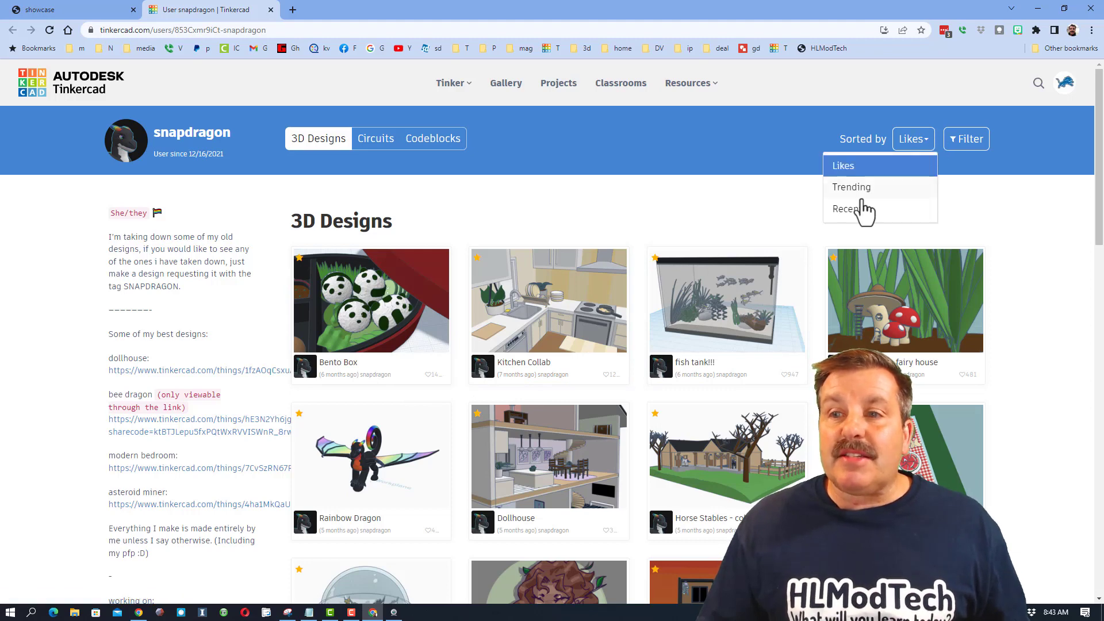
click(854, 210)
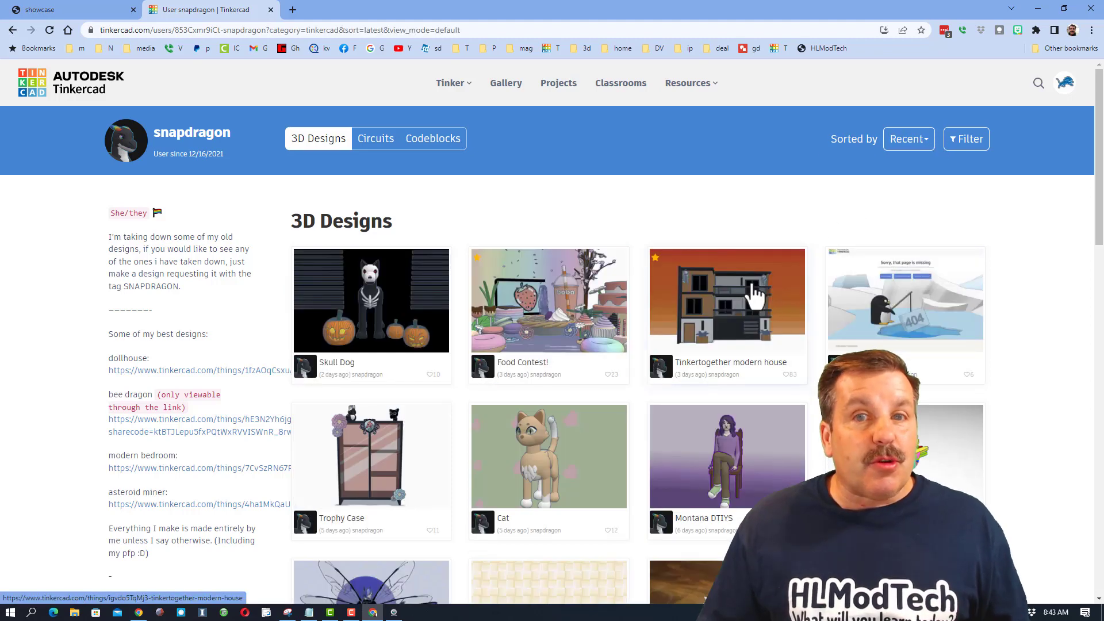
Open the Food Contest design and give it an Awesome A+ reaction.
click(552, 308)
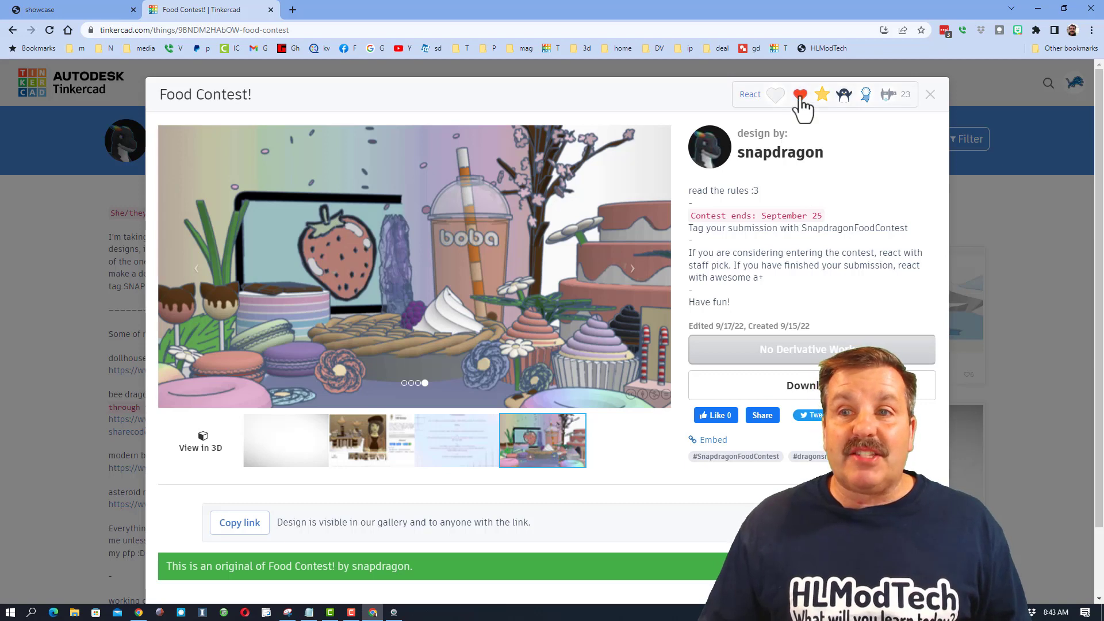
mouse_move(804, 109)
click(834, 152)
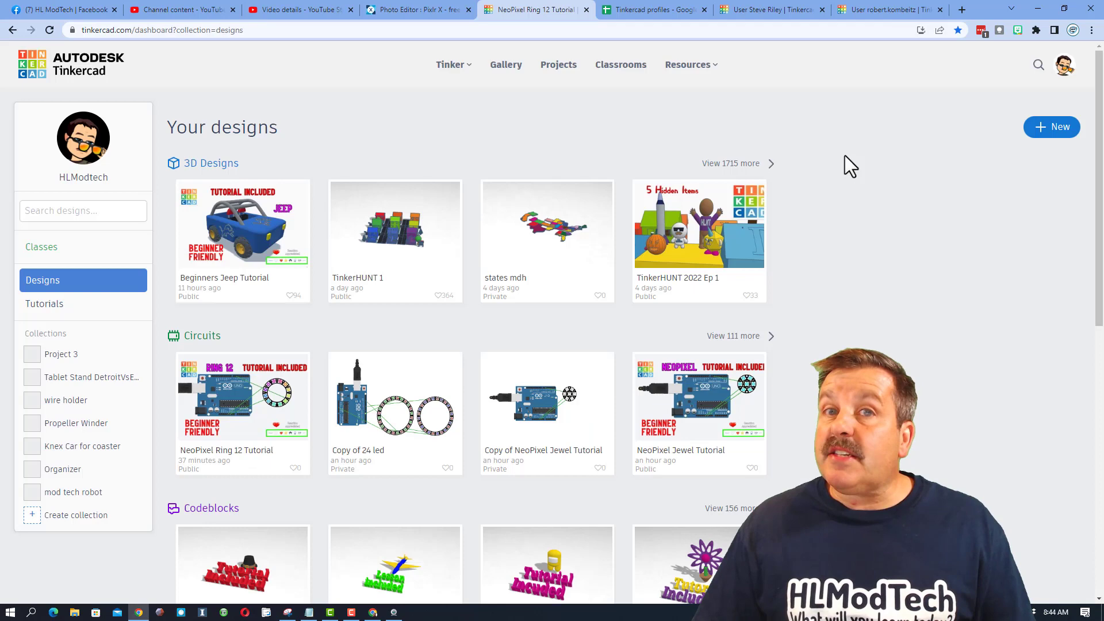
Create a new 3D design from the dashboard and rename it 'pie mdh'.
click(1046, 131)
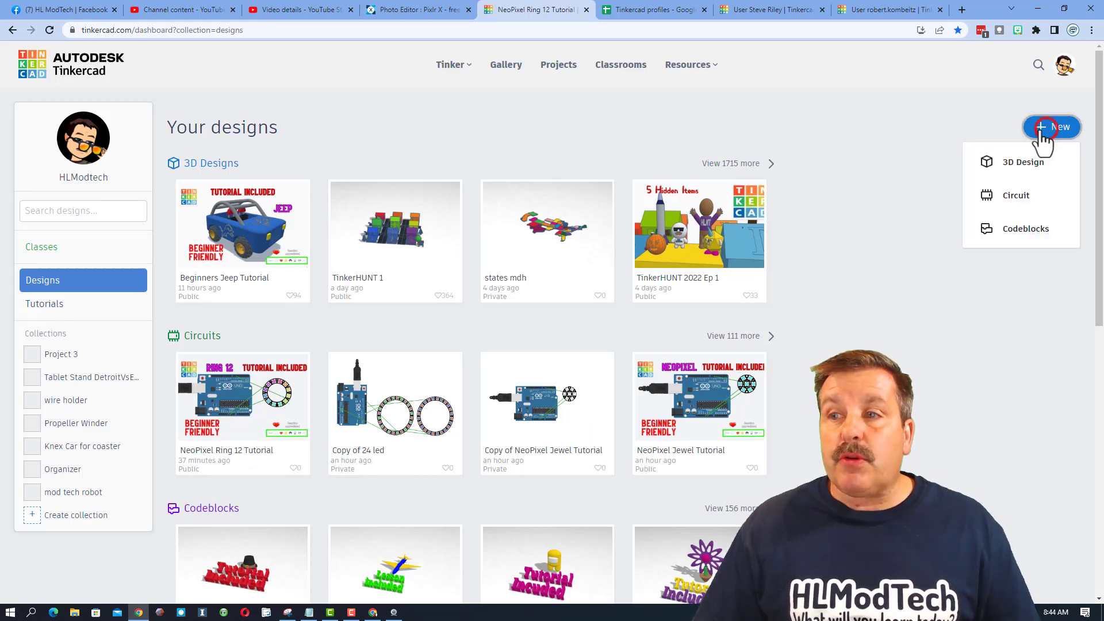
click(1024, 162)
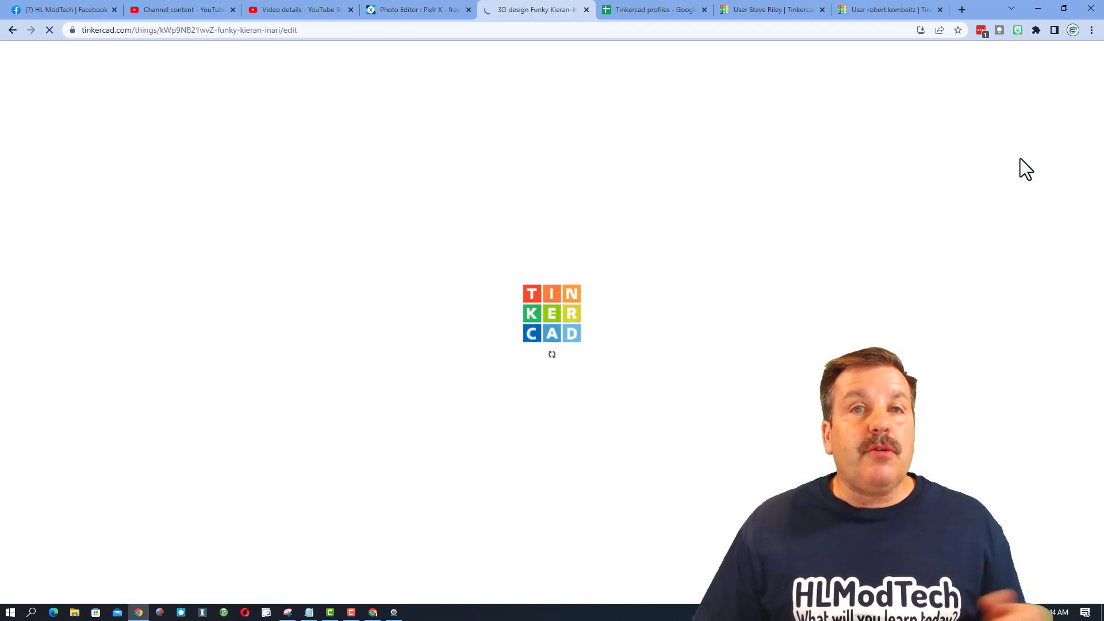
click(115, 58)
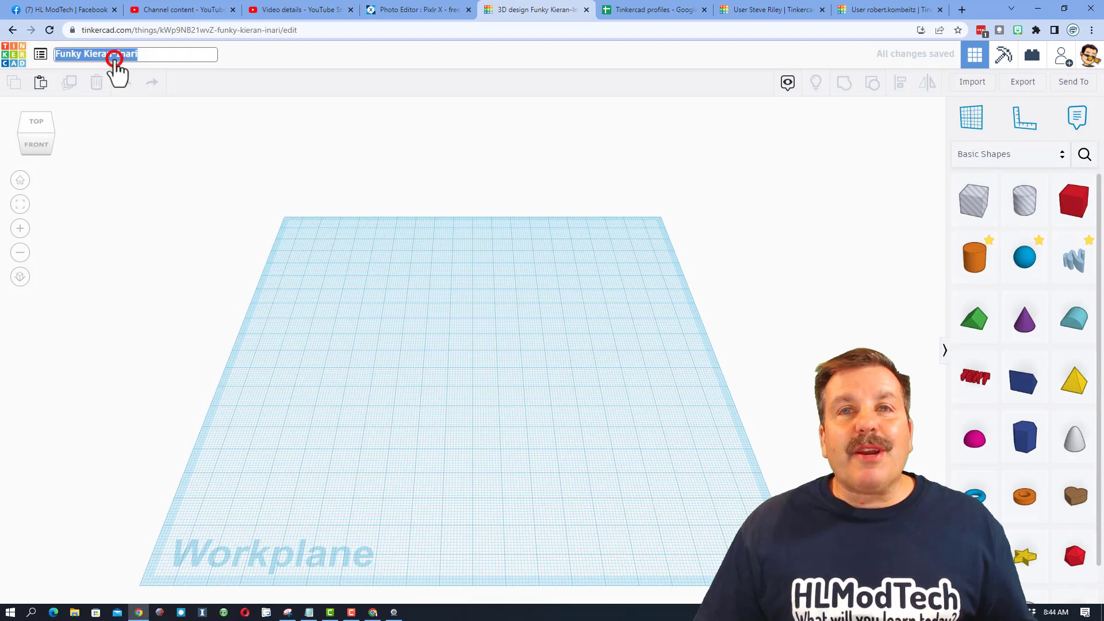
text(pie mdh)
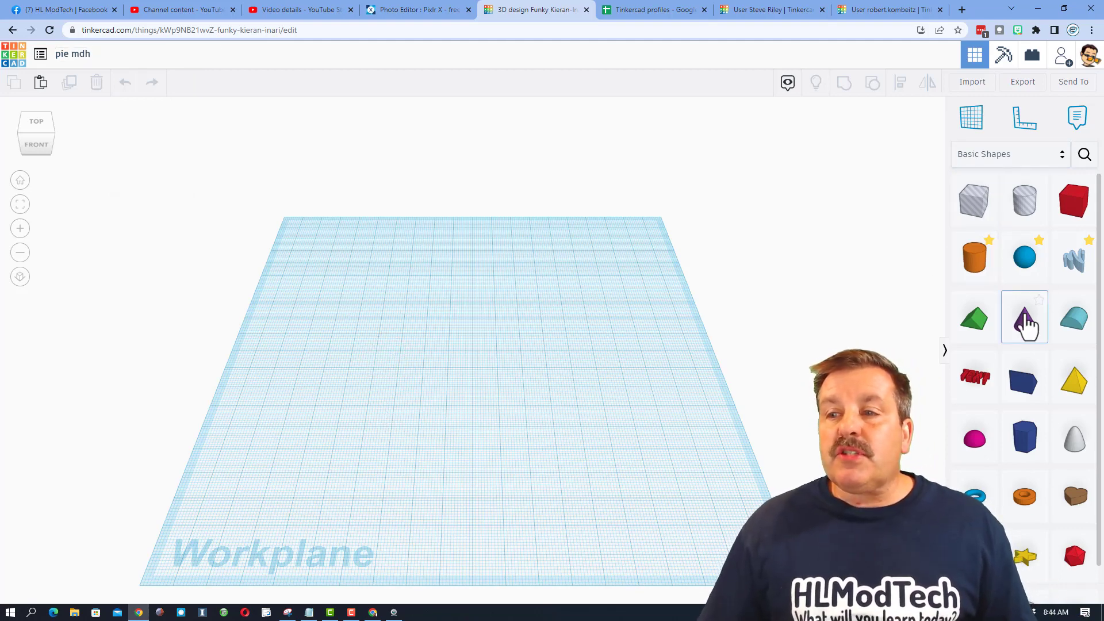
Place a cone and set top radius 25, base radius 18 and height 8.
drag(1024, 319, 465, 360)
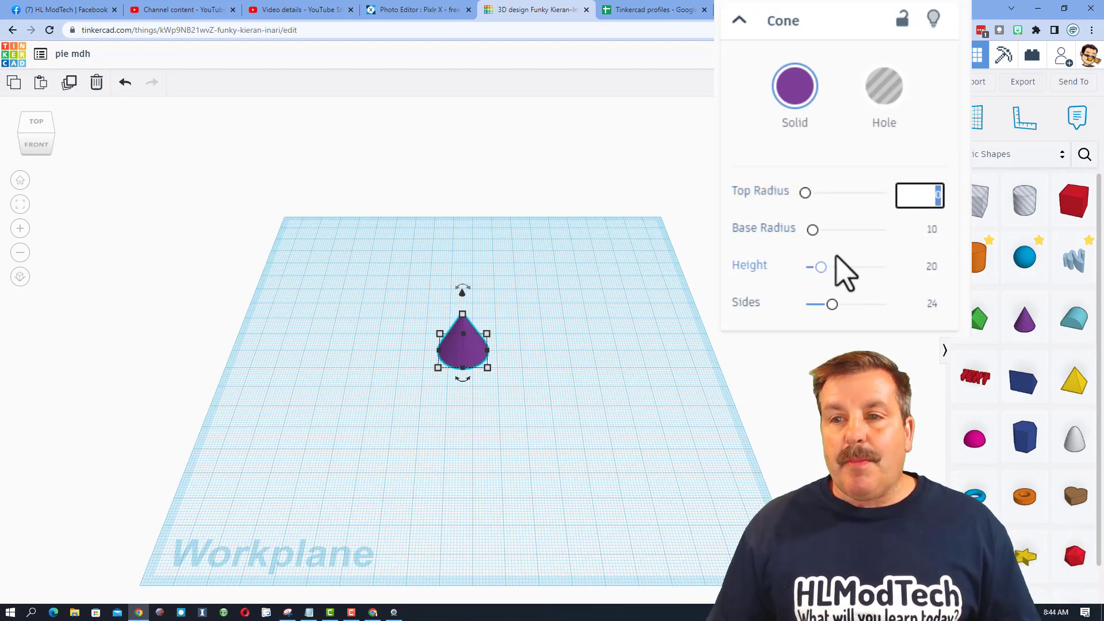
click(924, 229)
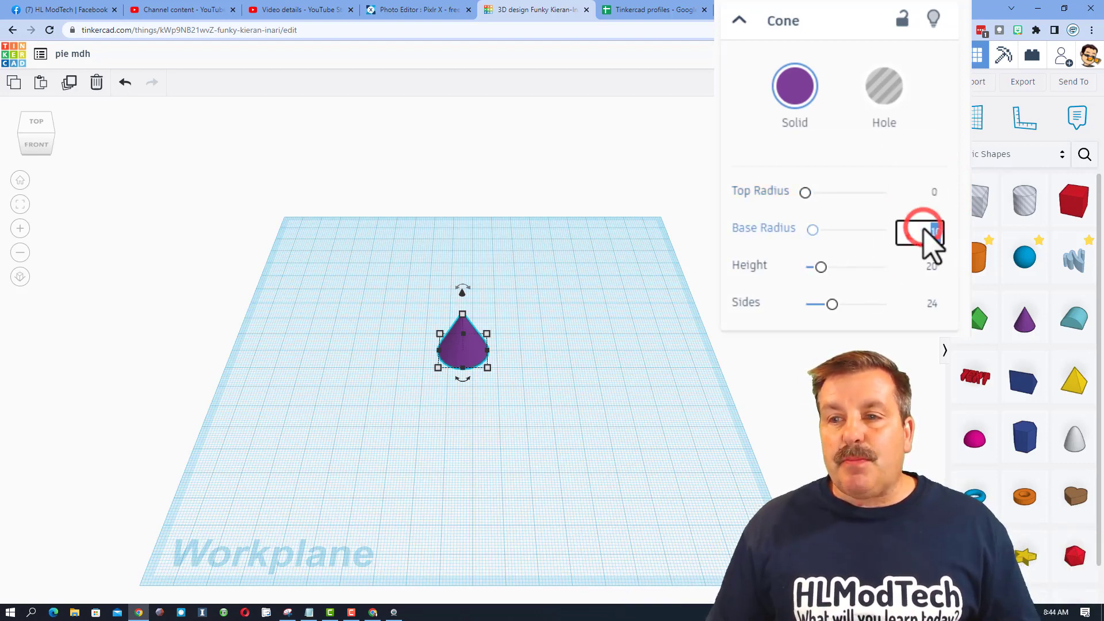
click(926, 194)
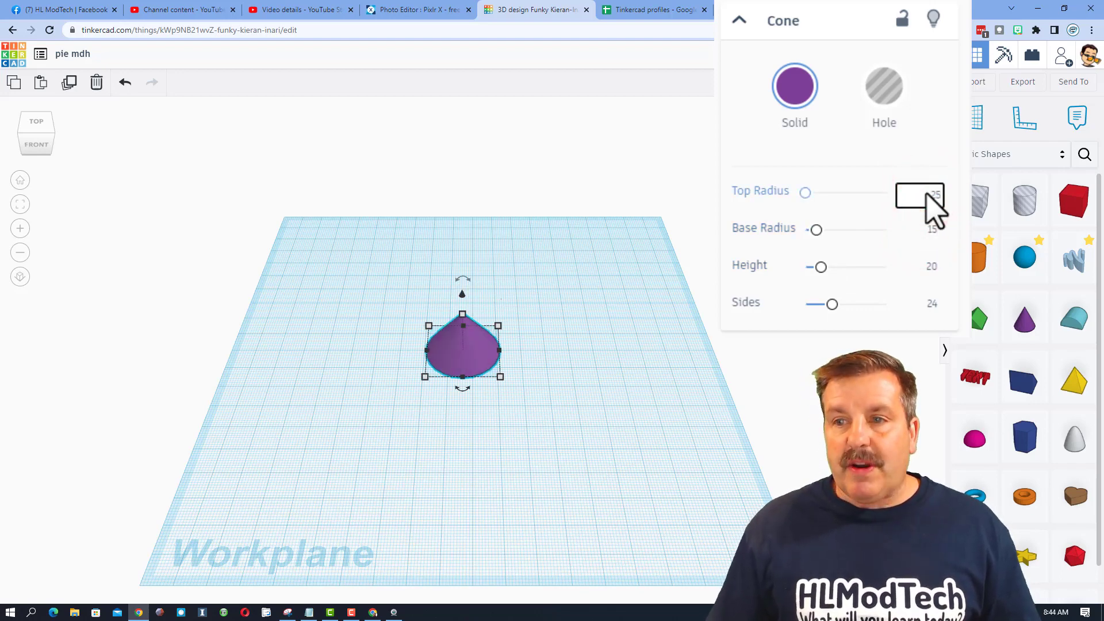
key(Return)
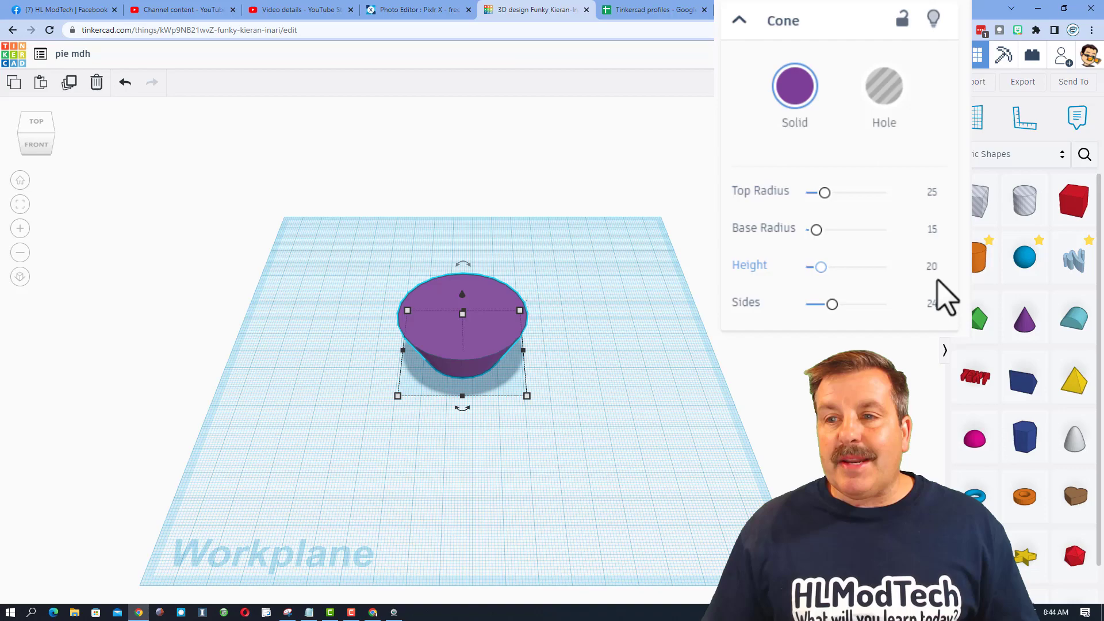
click(930, 270)
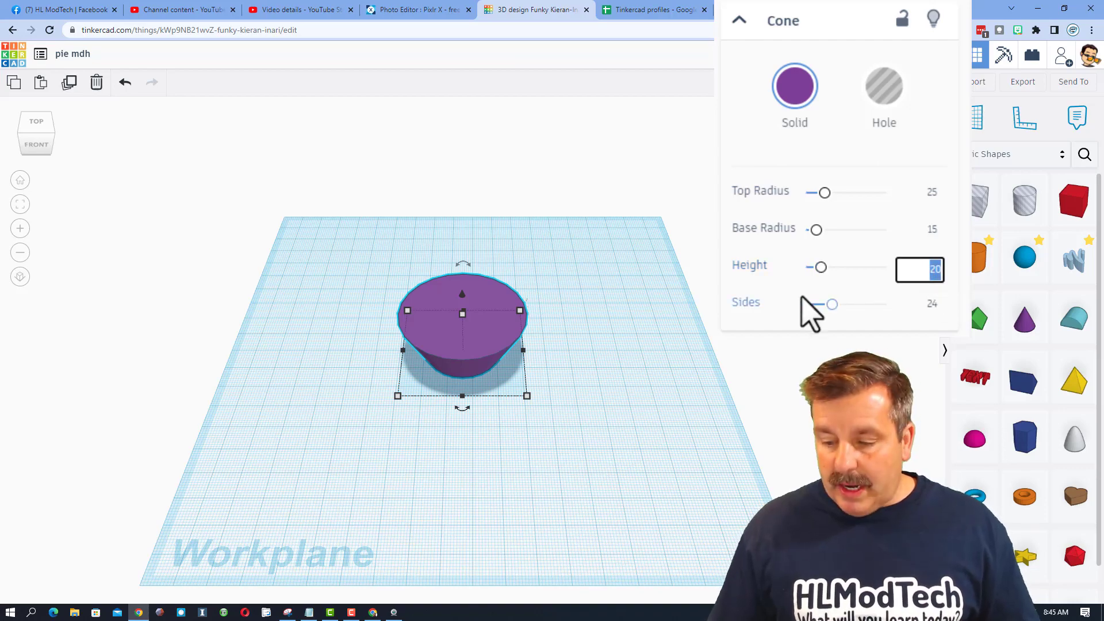
right_drag(612, 438, 584, 402)
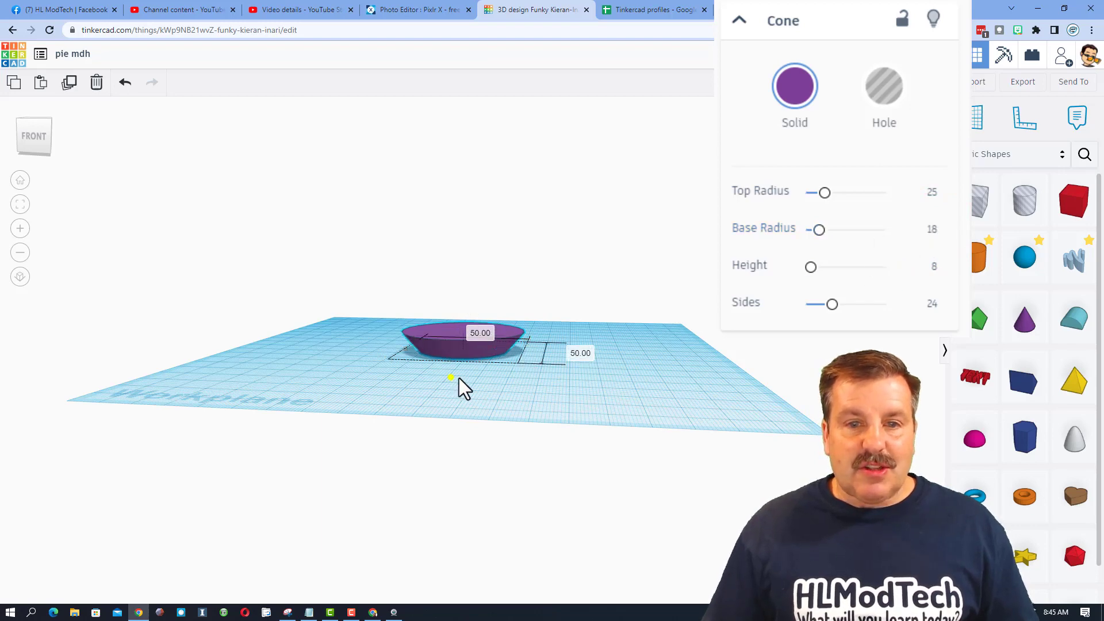
right_drag(451, 377, 488, 384)
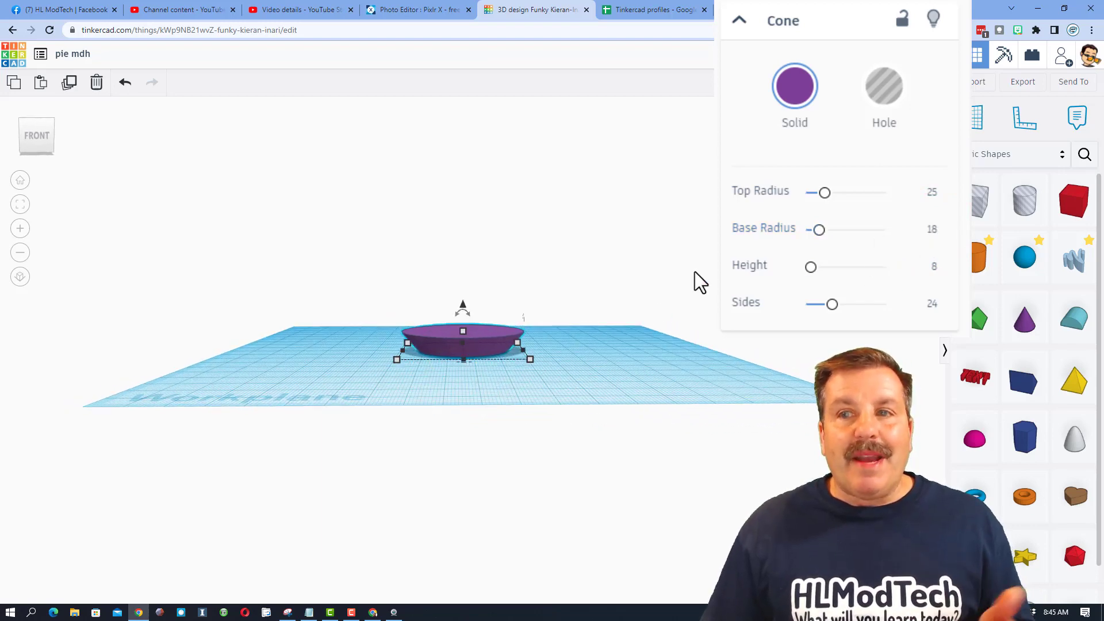
Colour the cone brown and raise its sides to 64.
click(792, 90)
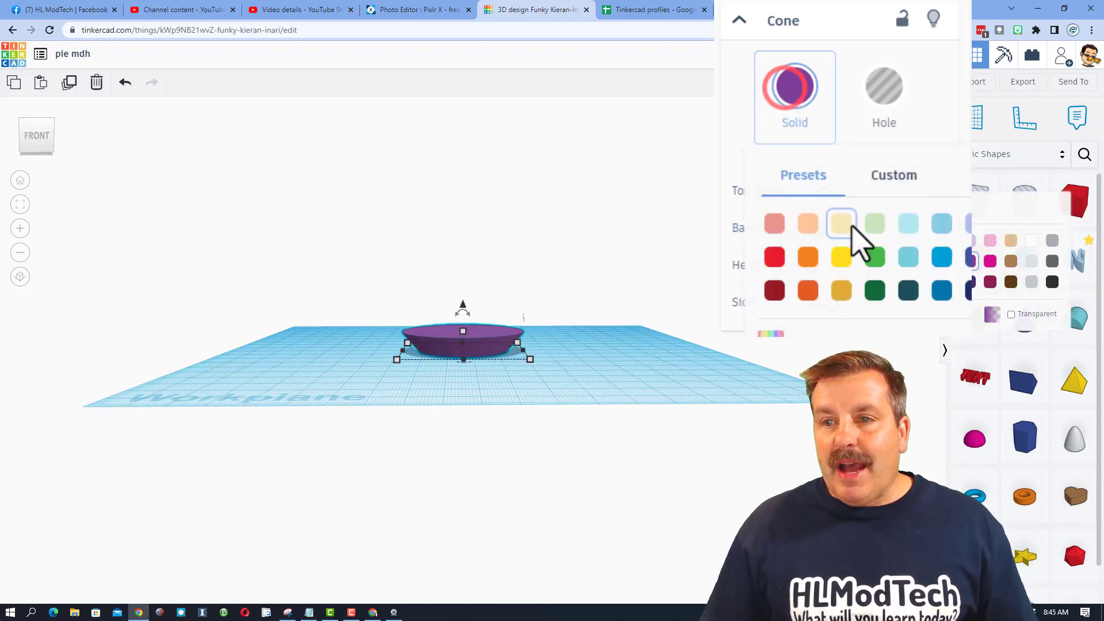
click(1010, 262)
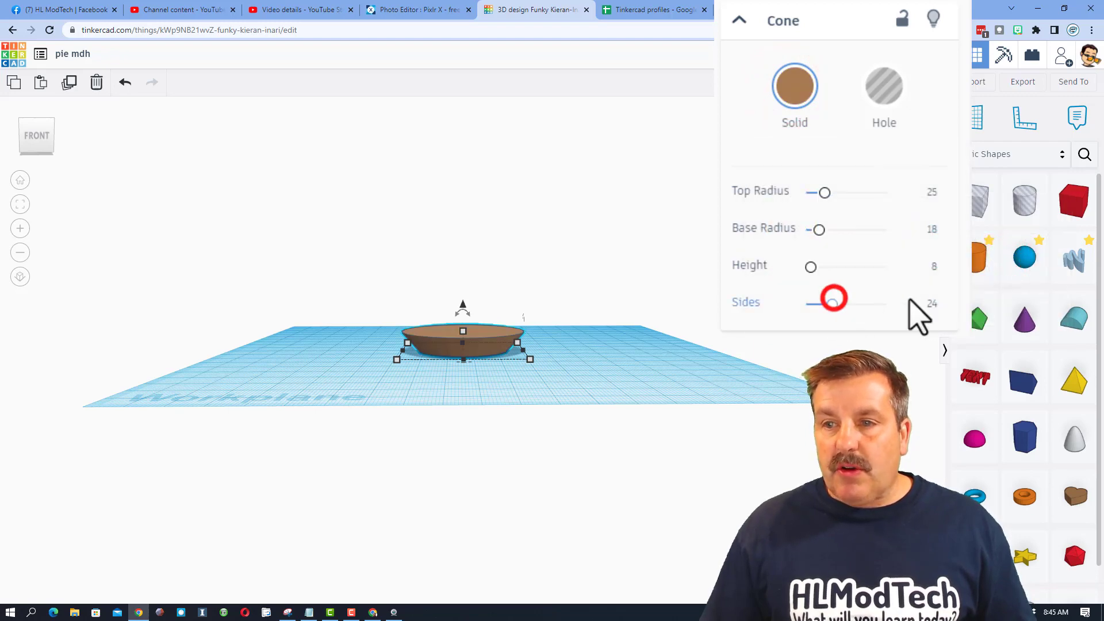
drag(829, 306, 931, 322)
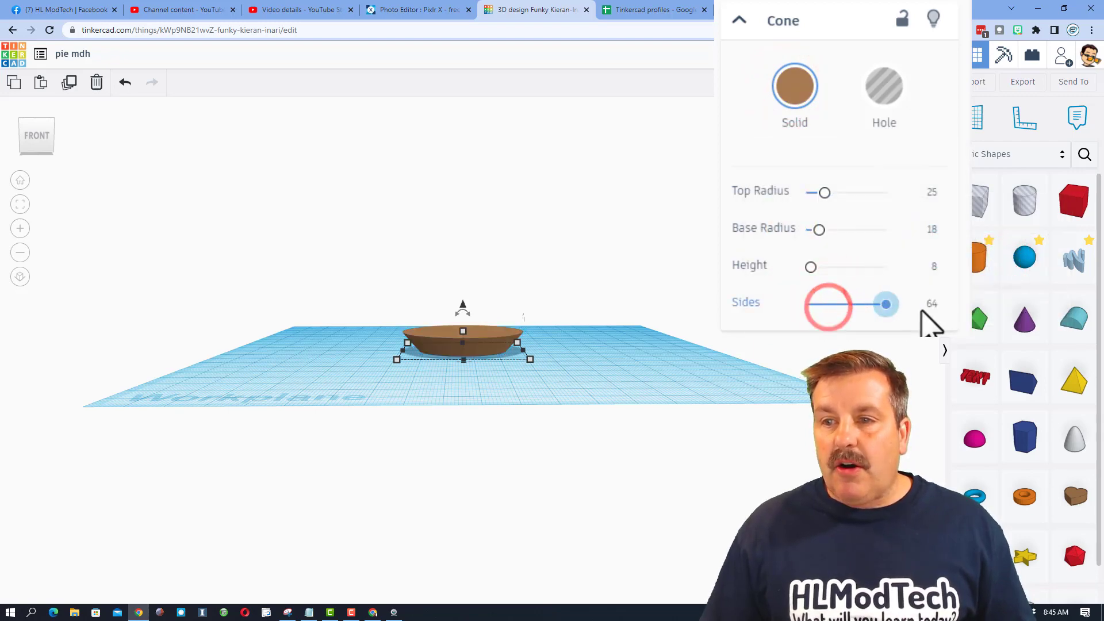
right_drag(613, 393, 564, 431)
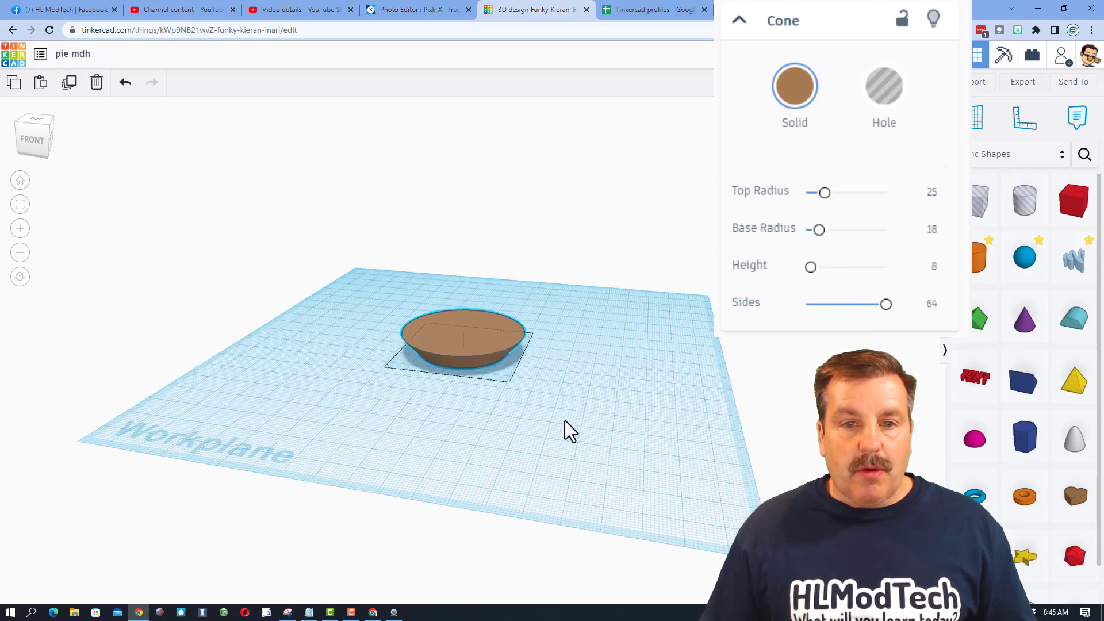
Duplicate the dish, raise the copy as a hole, and group both to hollow the shell.
click(460, 403)
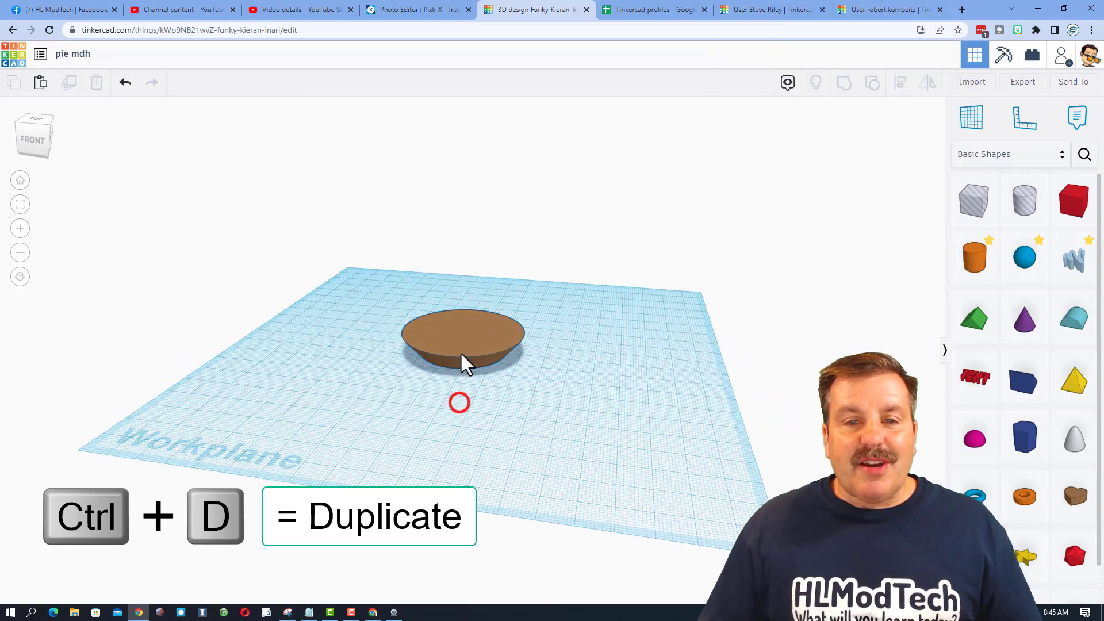
click(462, 351)
key(ctrl+d)
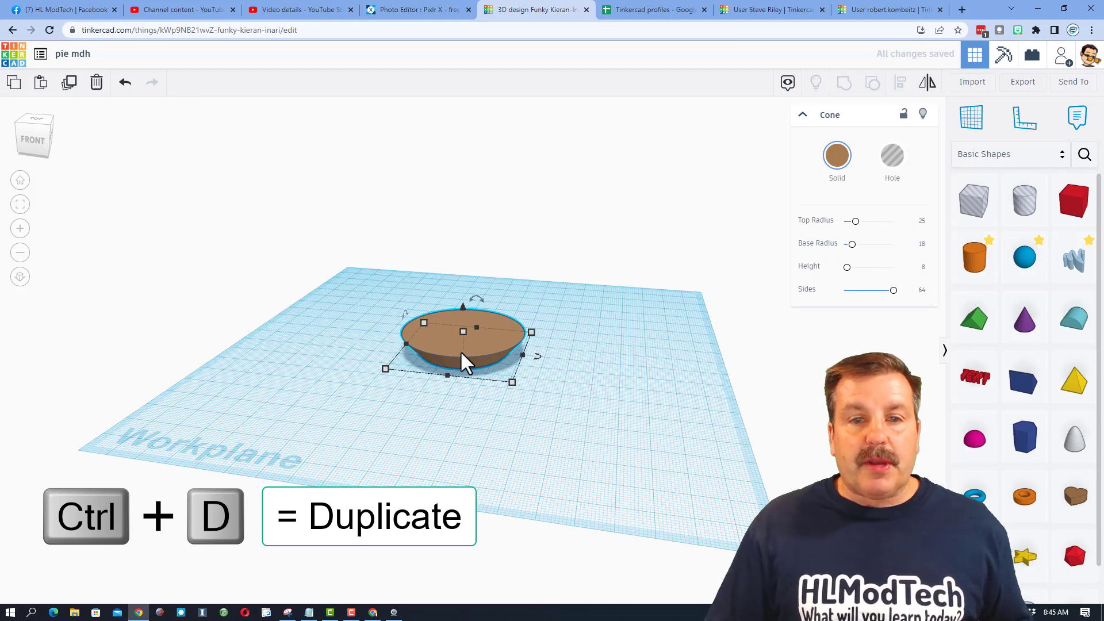
key(ctrl+Up)
key(ctrl+Up)
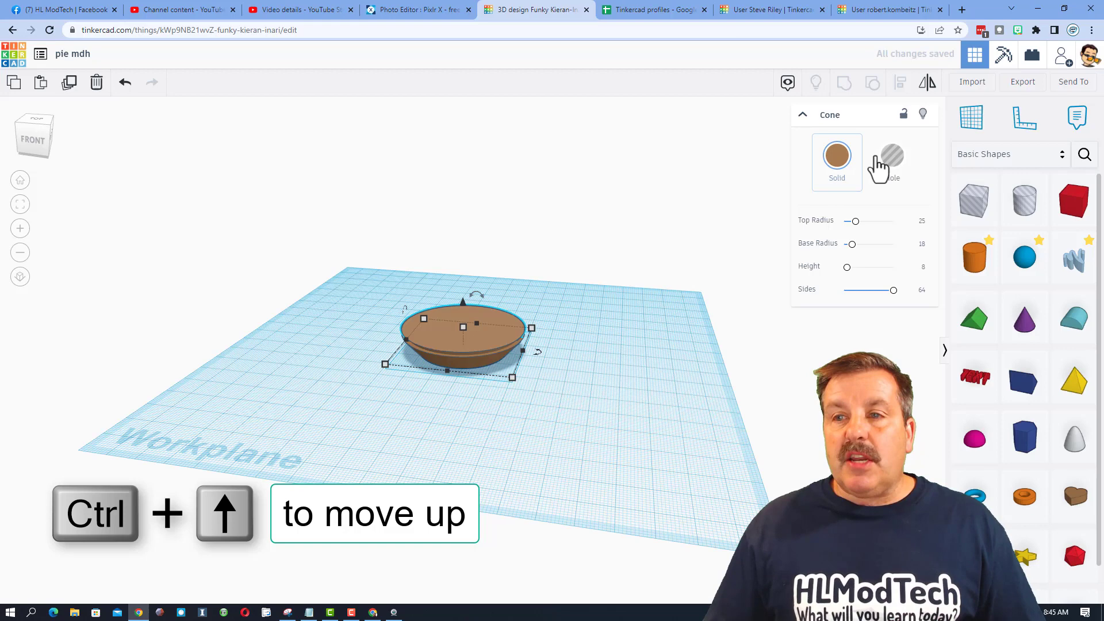
click(880, 167)
drag(359, 295, 448, 388)
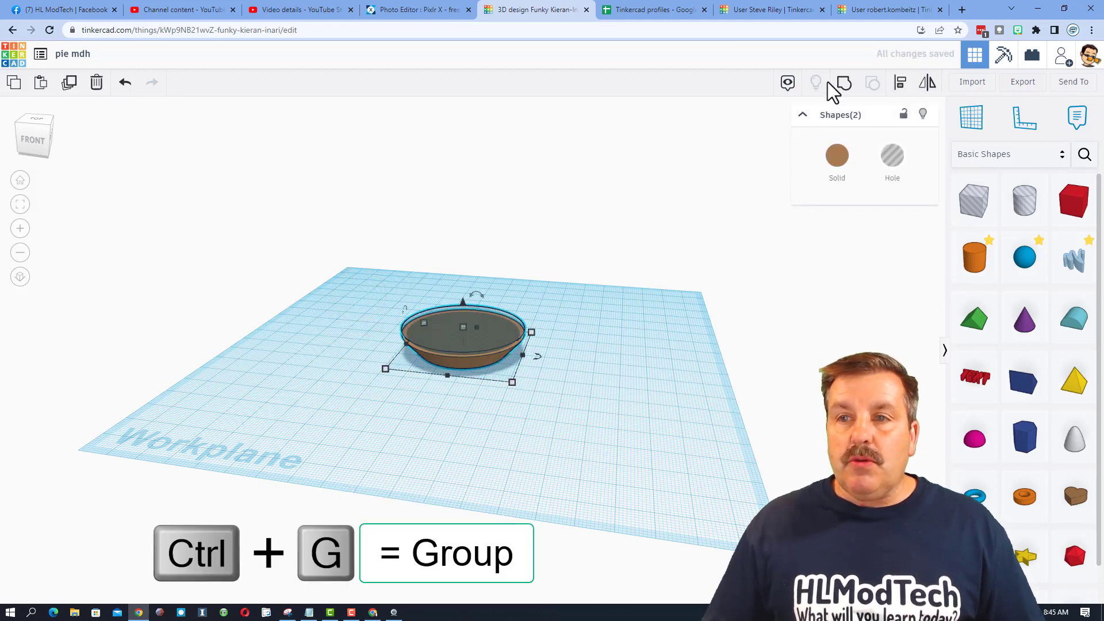
click(844, 84)
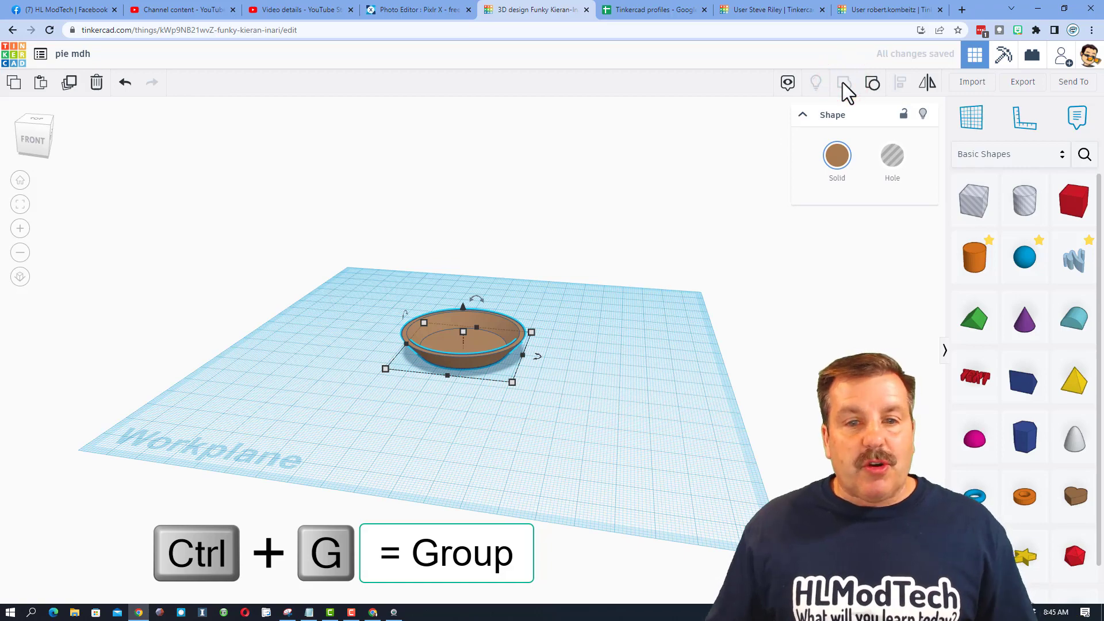
right_drag(344, 299, 361, 344)
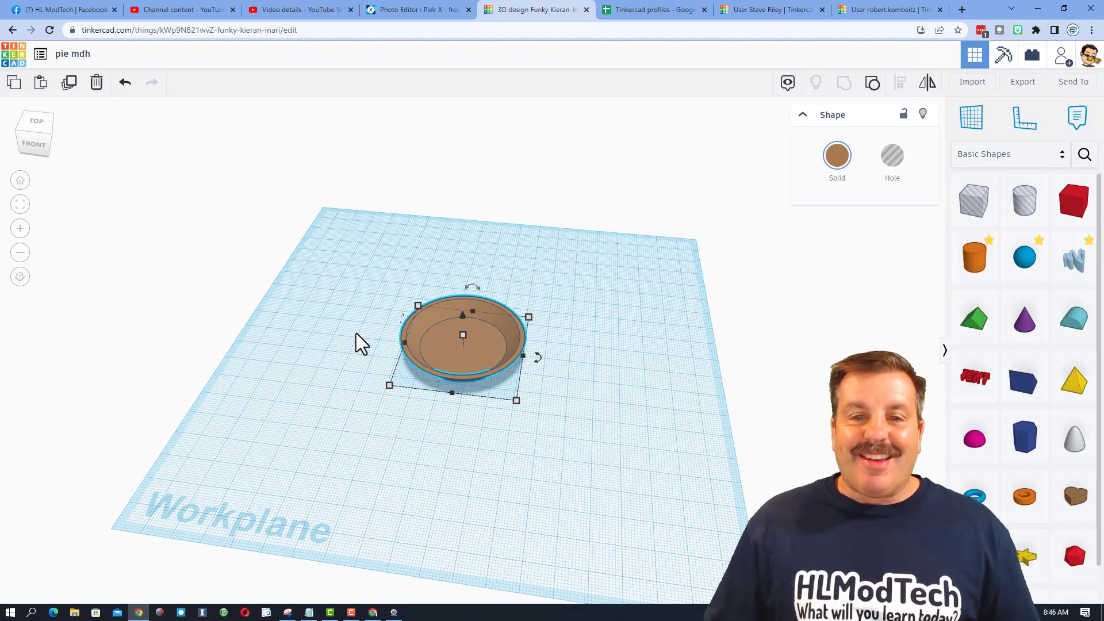
click(361, 343)
right_drag(361, 344, 443, 434)
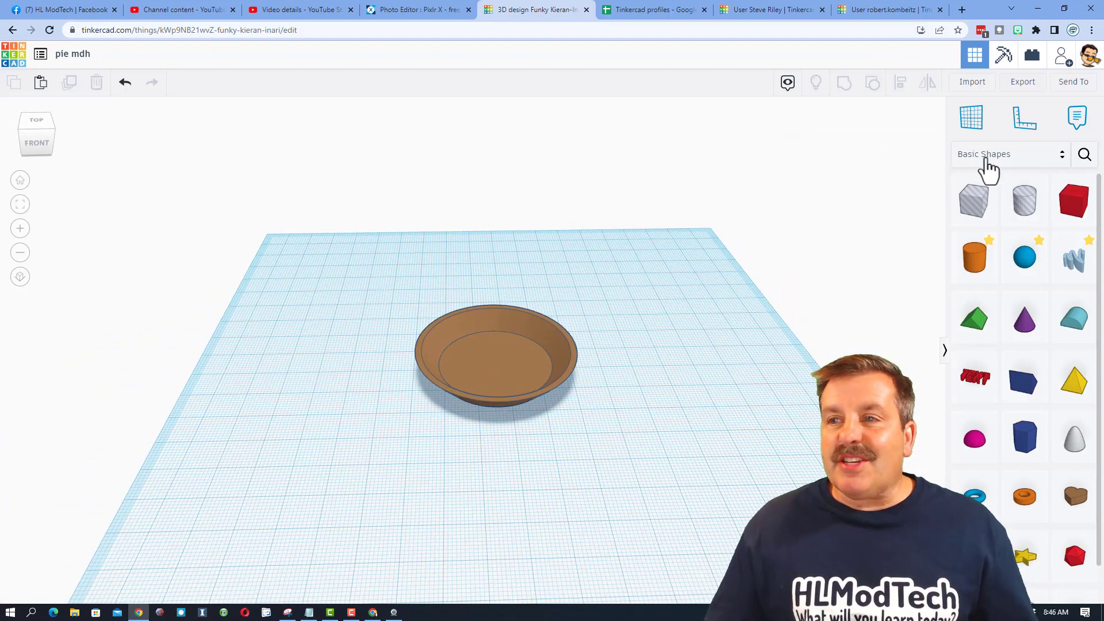
Search shapes for 'ring' and place a brown twisty ring beside the bowl.
click(1084, 155)
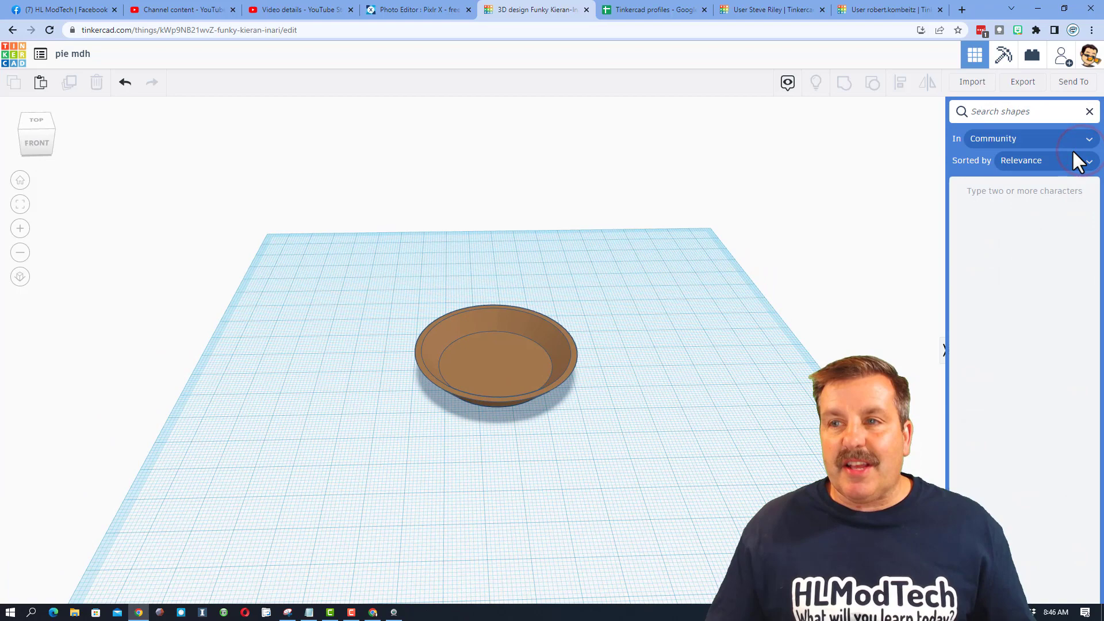
text(ring)
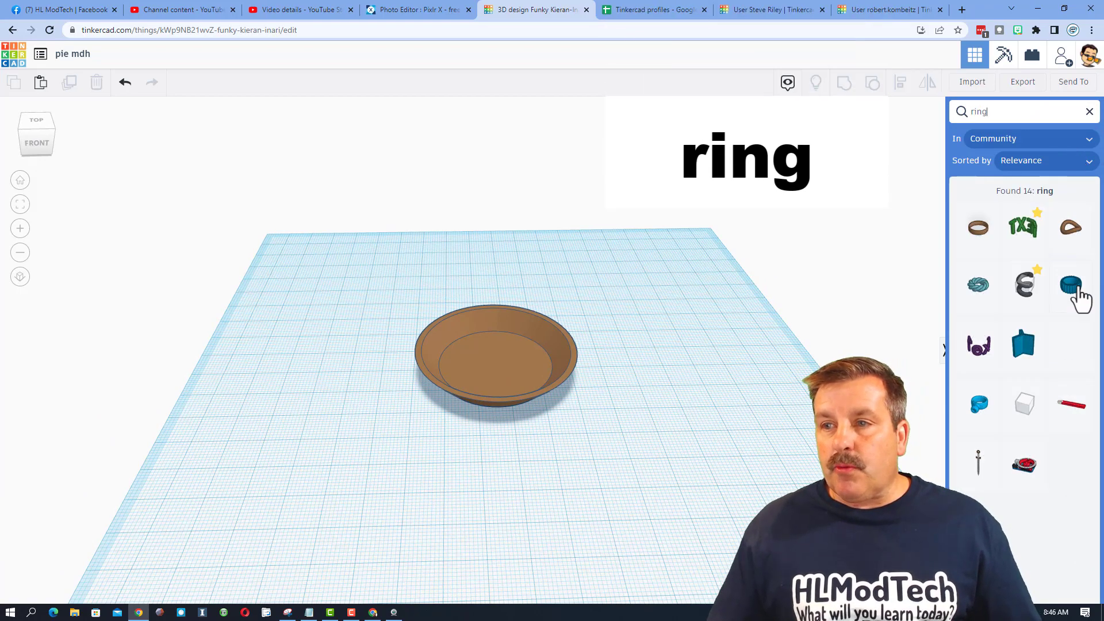
drag(981, 295, 611, 396)
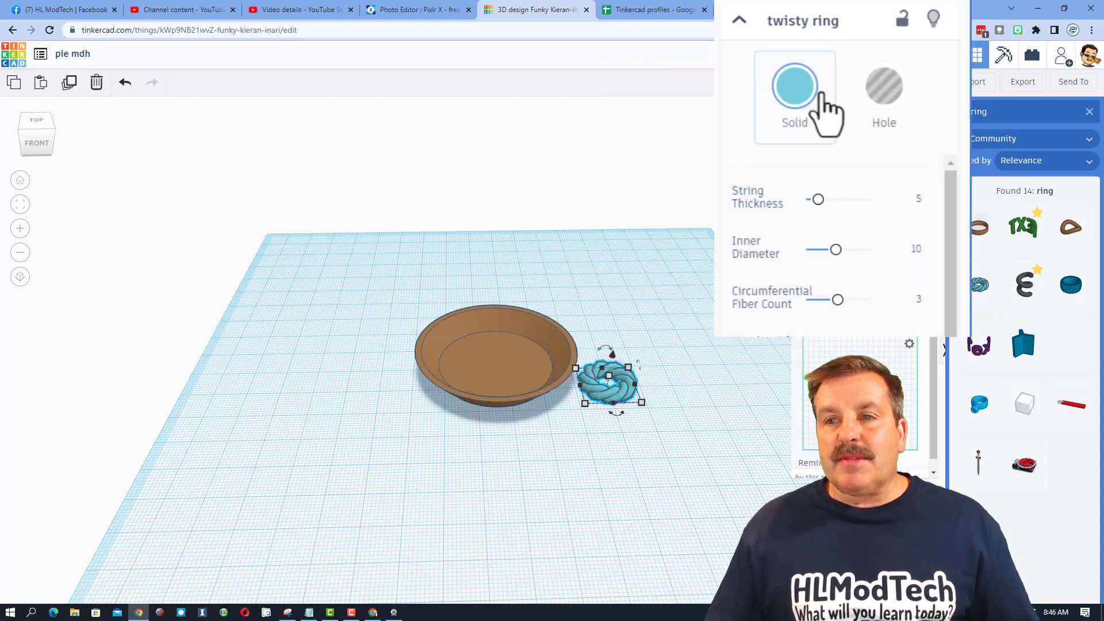
click(788, 87)
click(1007, 266)
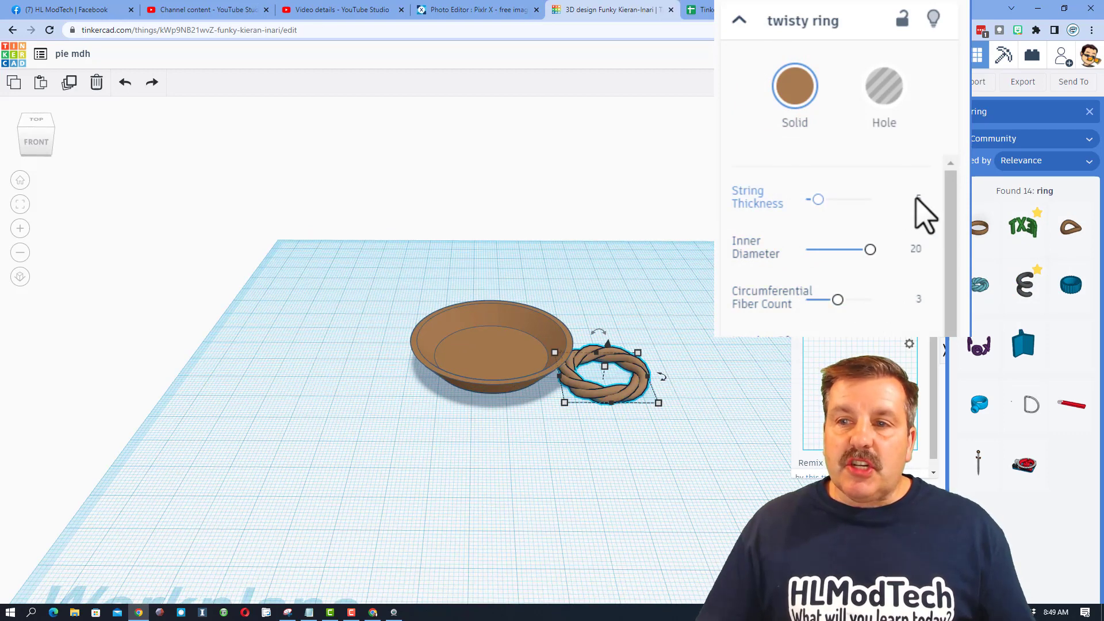
Set the twisty ring's string thickness to 2 and fiber count to 4, then adjust its twists.
click(917, 199)
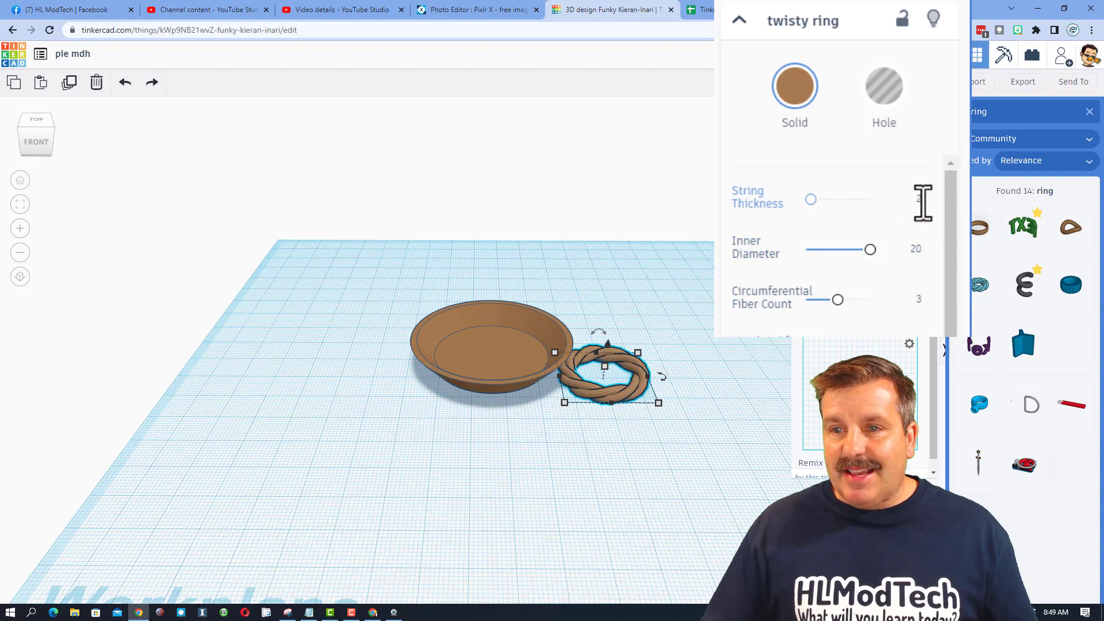
text(2)
key(Return)
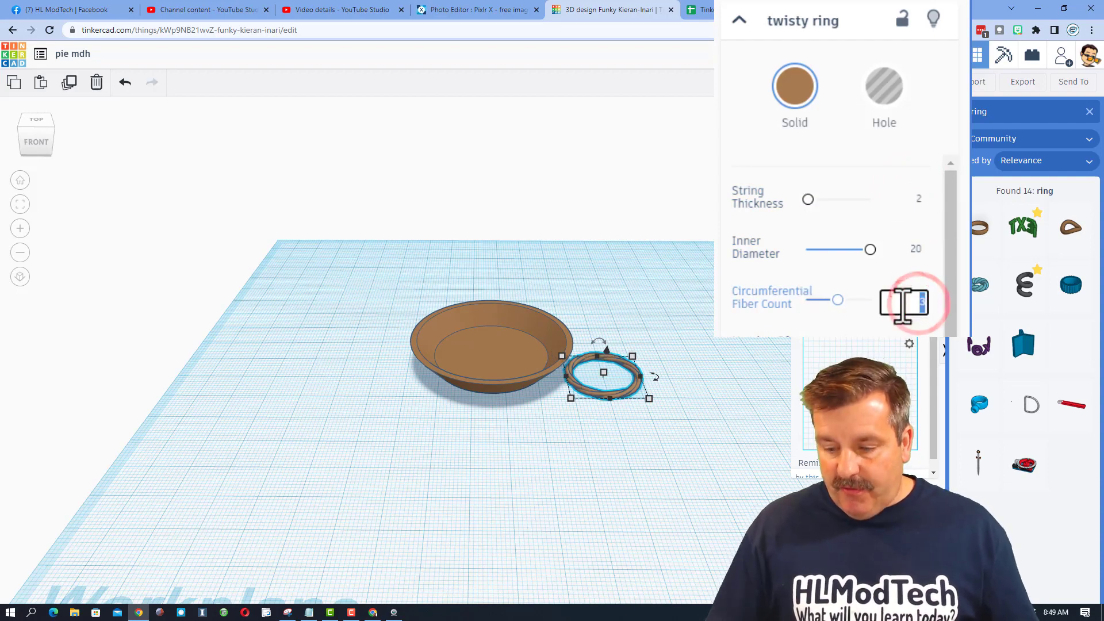
click(903, 306)
text(4)
key(Tab)
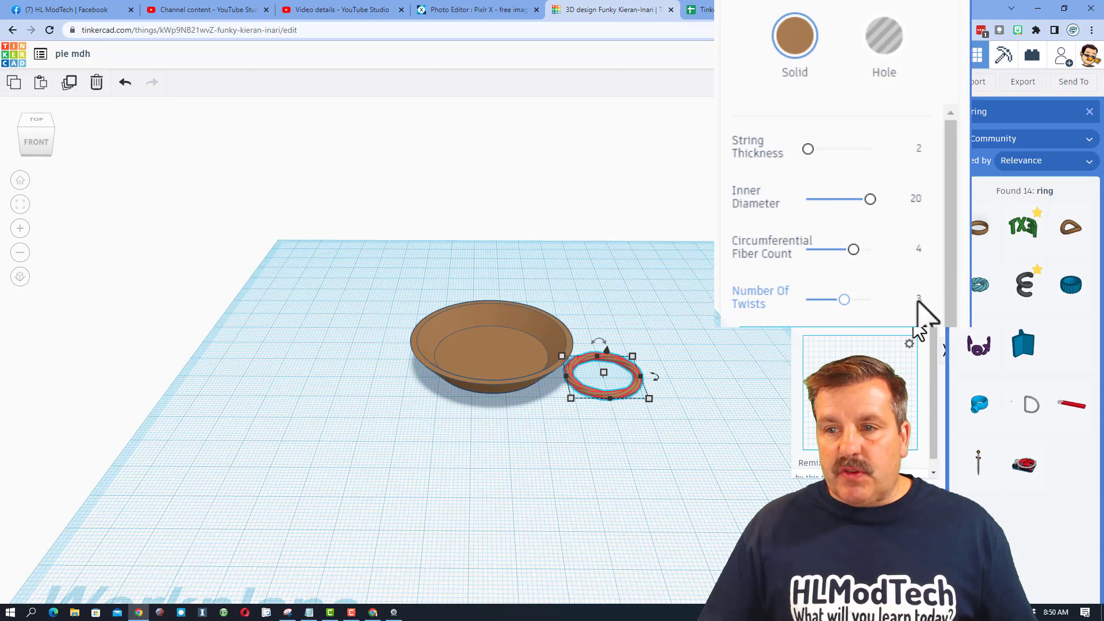
click(918, 300)
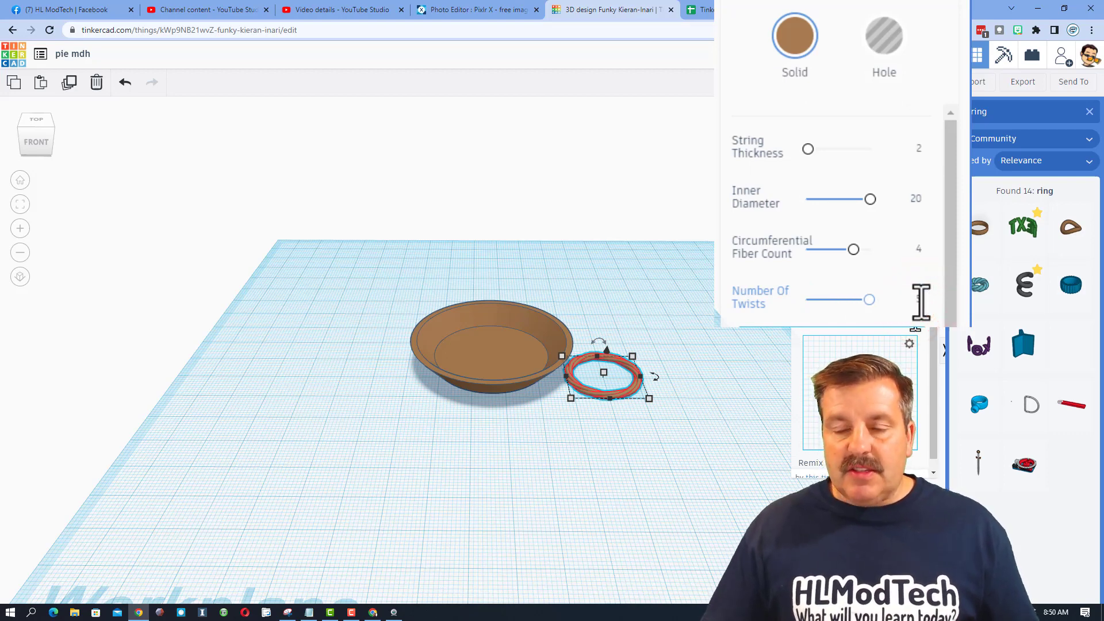
Align the twisty ring centred on the bowl in both directions.
click(519, 433)
drag(348, 286, 659, 410)
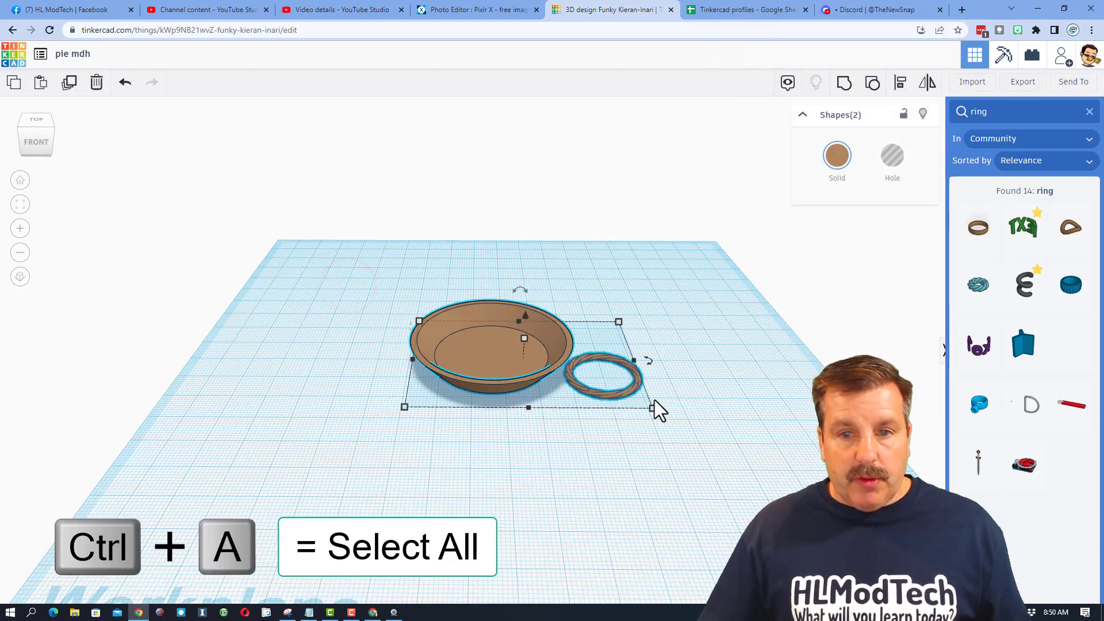
click(900, 84)
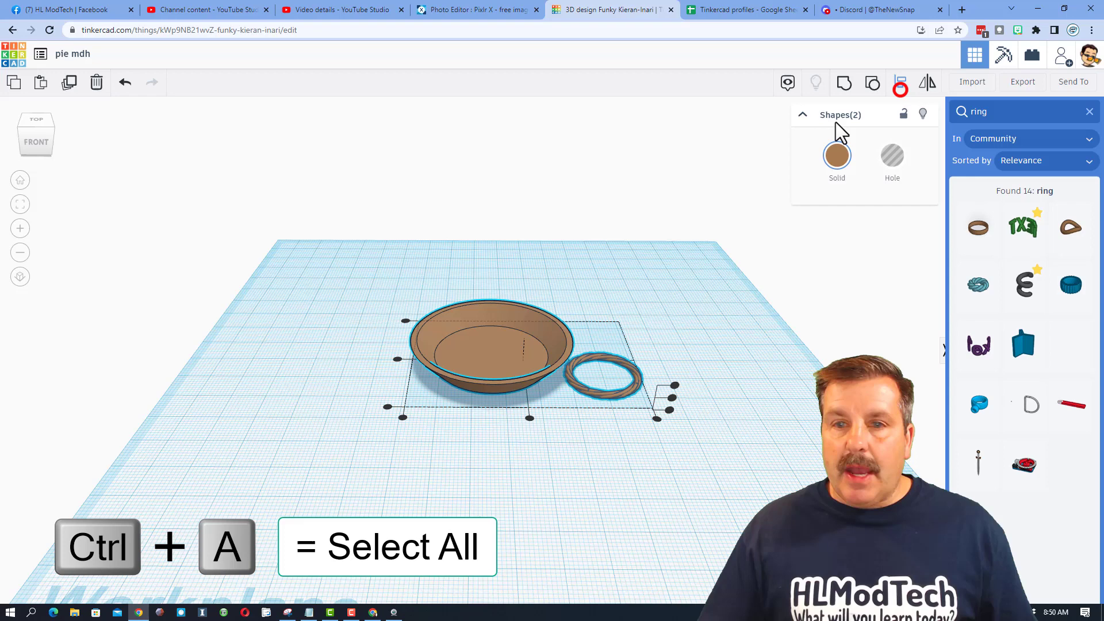
click(502, 339)
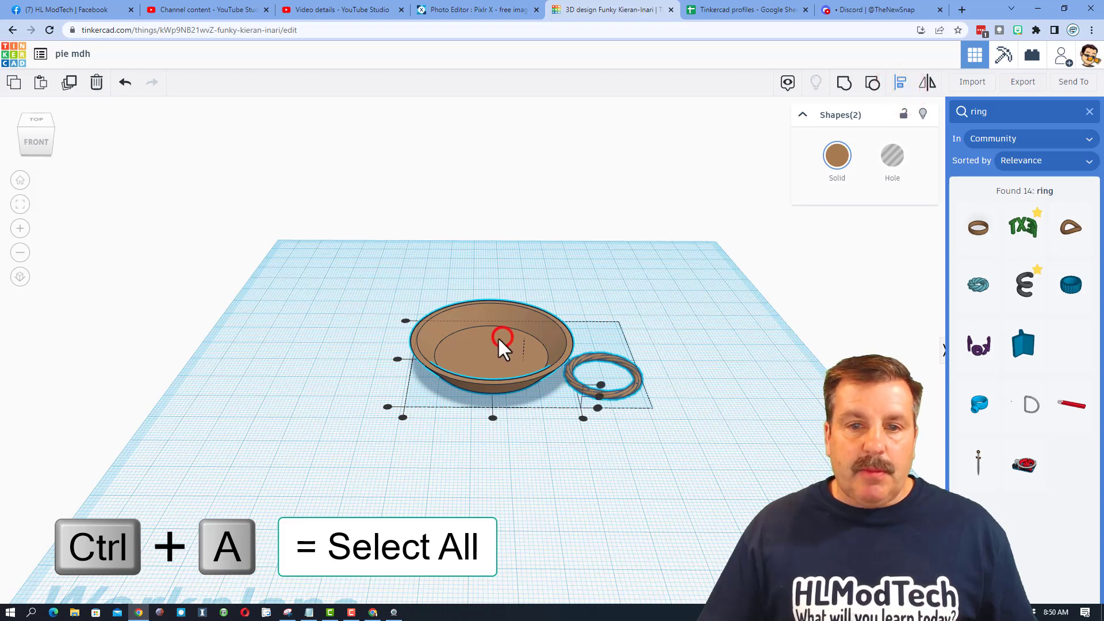
click(399, 358)
click(492, 420)
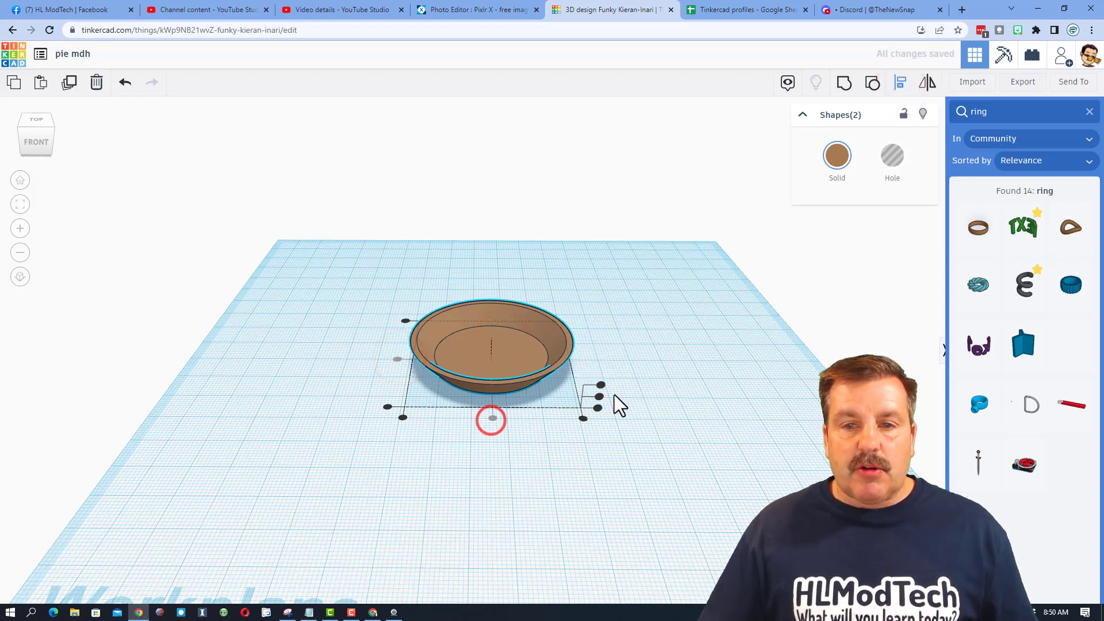
click(600, 394)
click(627, 387)
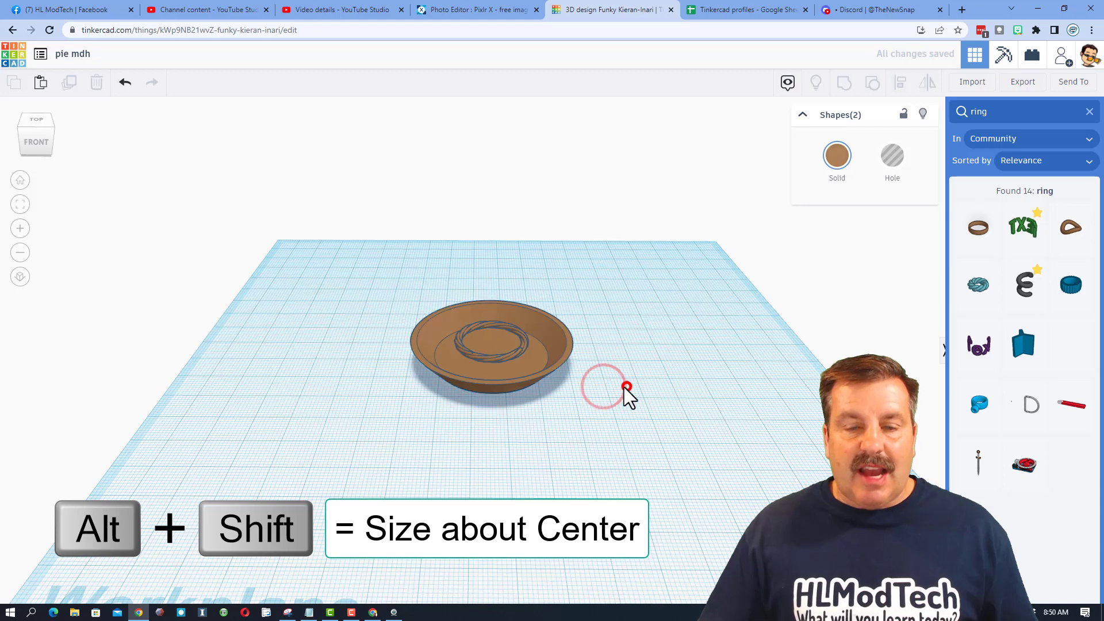
Set snap grid to 0.25 mm and enlarge the ring to 50.50 around the rim.
click(523, 360)
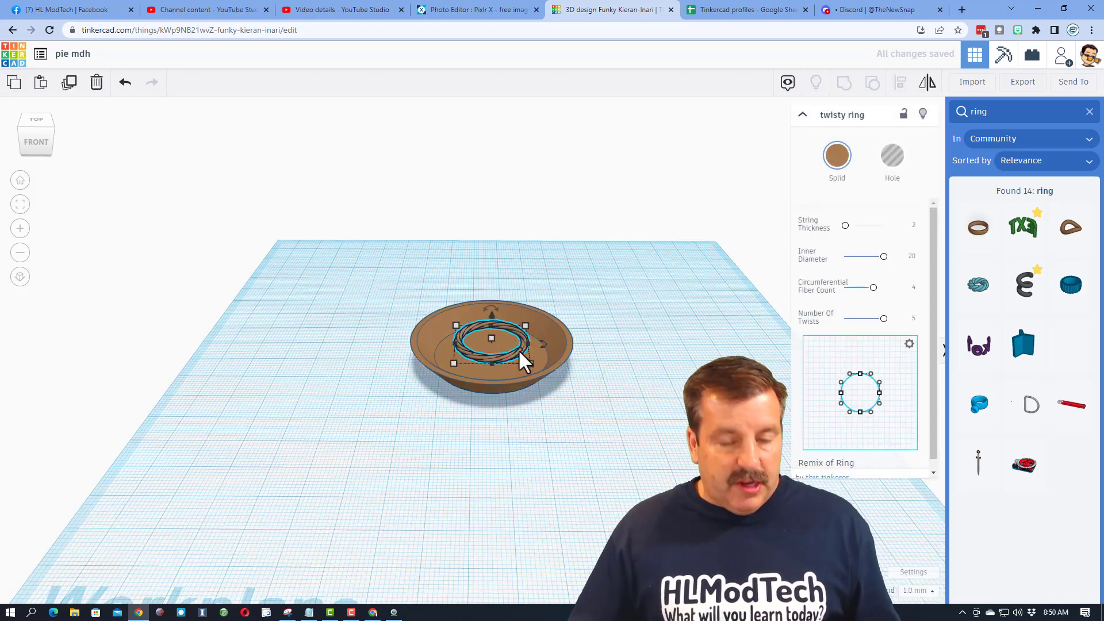
click(918, 591)
click(918, 491)
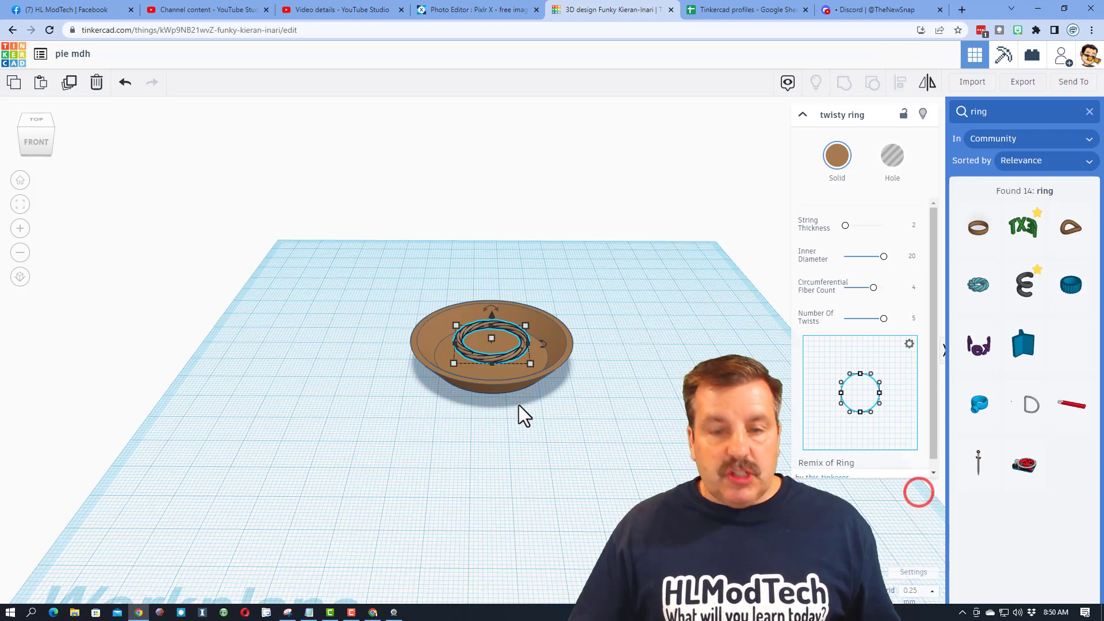
drag(530, 363, 579, 380)
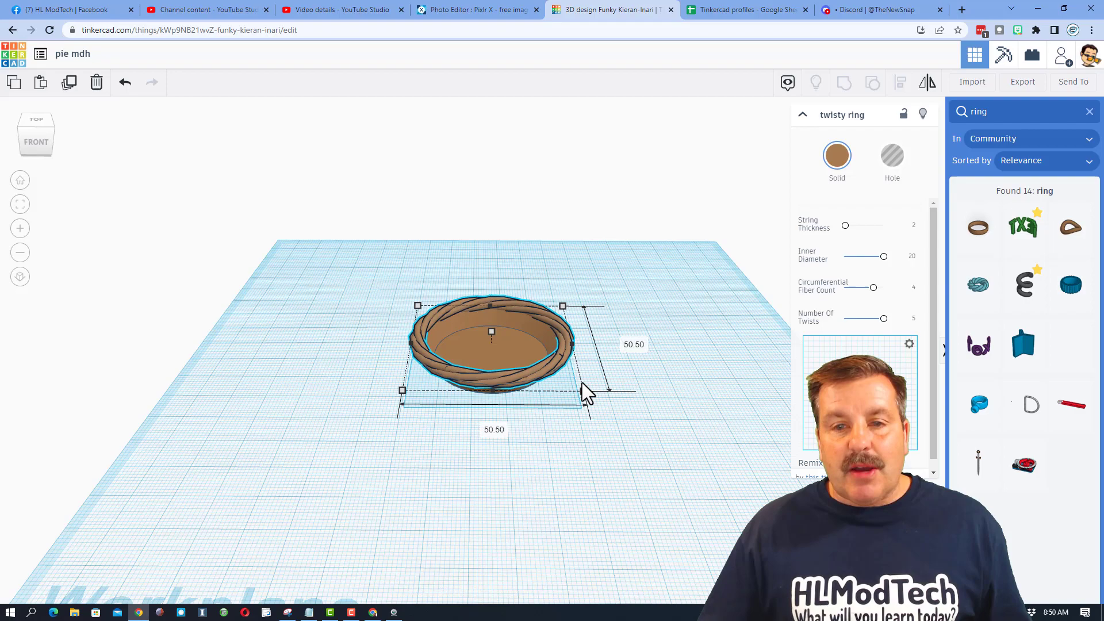
mouse_move(724, 364)
right_down()
mouse_move(662, 340)
mouse_move(708, 360)
right_up()
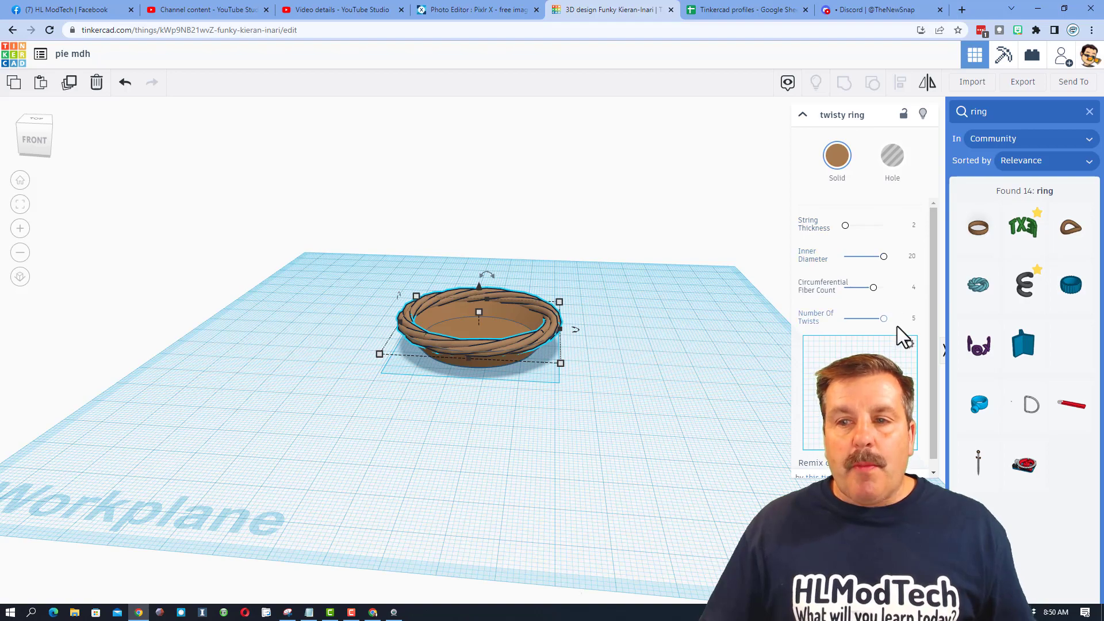
right_drag(794, 365, 595, 450)
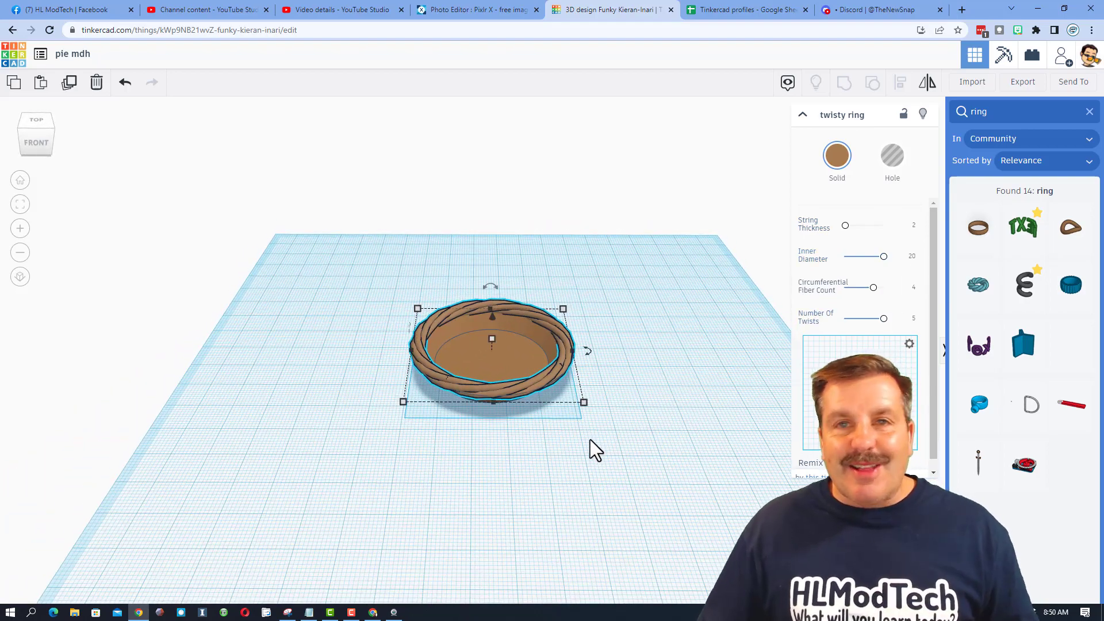
Search community shapes for 'weave' and place a Weave shape beside the crust.
click(727, 431)
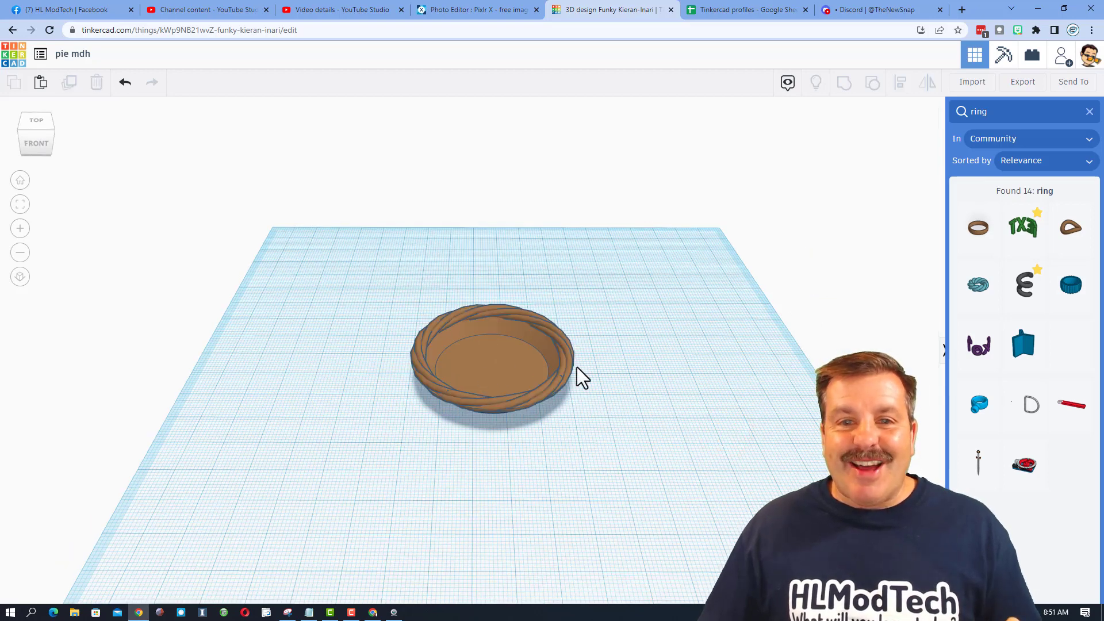
click(1023, 111)
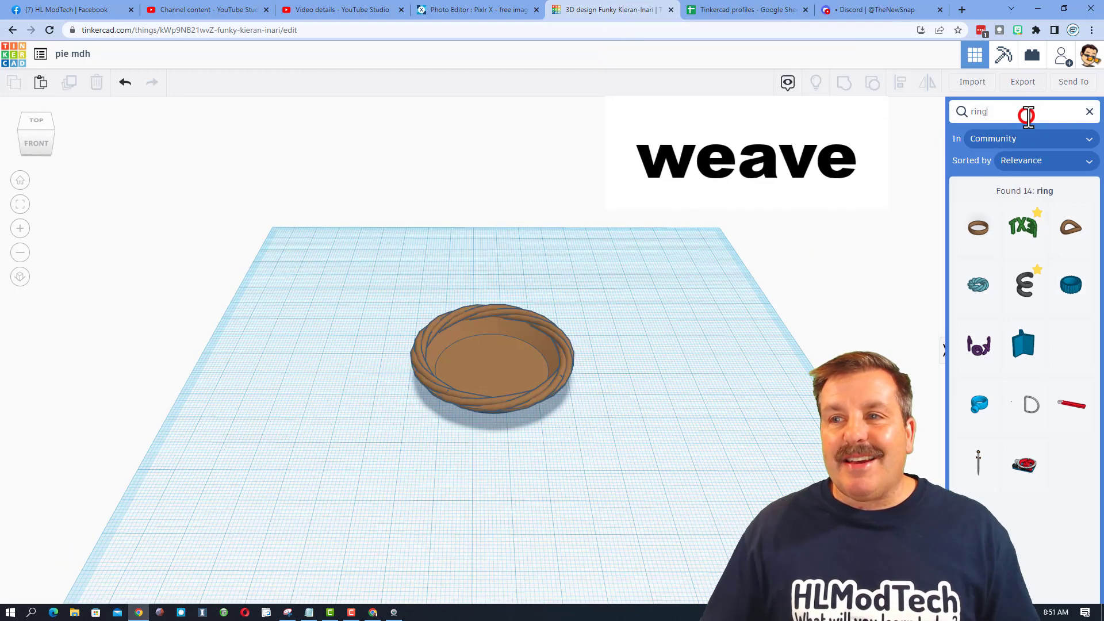
key(BackSpace)
key(BackSpace)
key(BackSpace)
key(BackSpace)
text(weave)
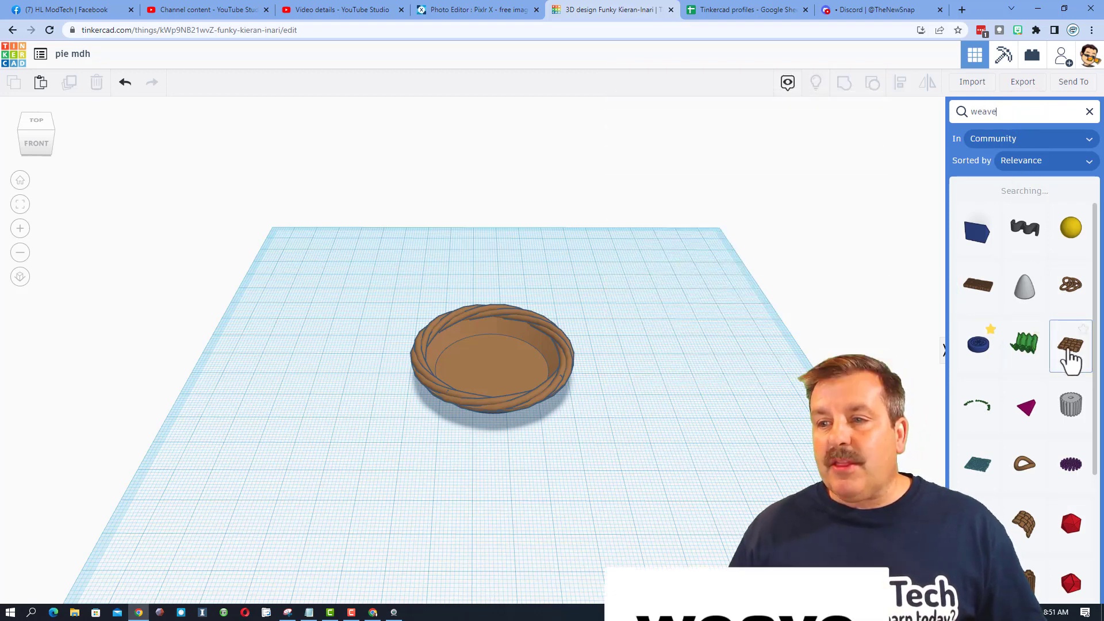
drag(1070, 360, 592, 474)
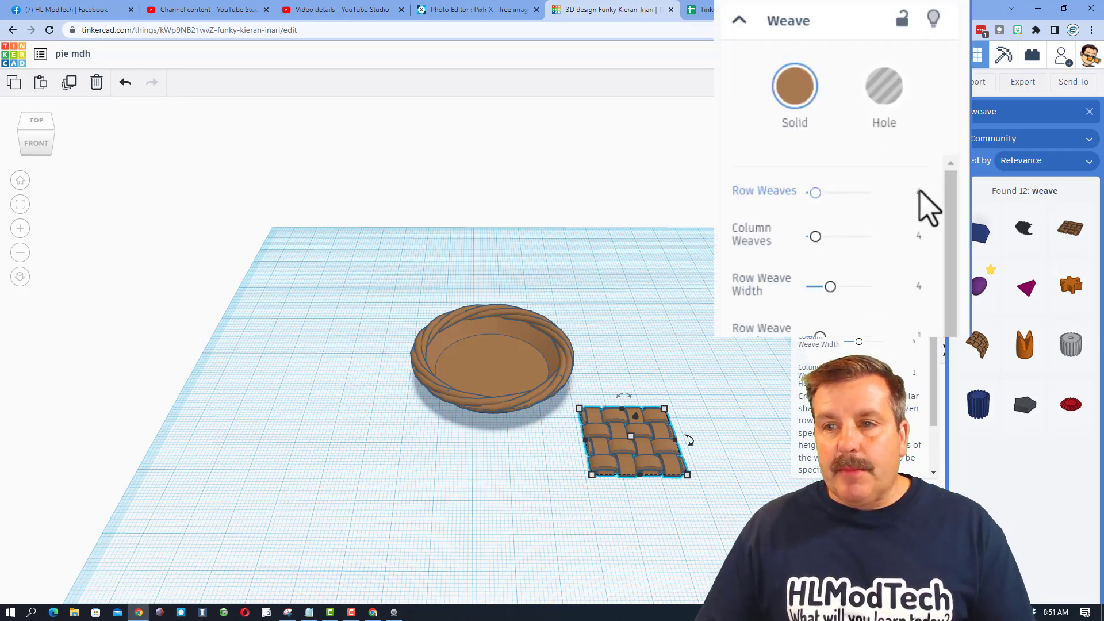
Set Row Weaves and Column Weaves to 7 and push the patch against the crust.
click(919, 193)
text(7)
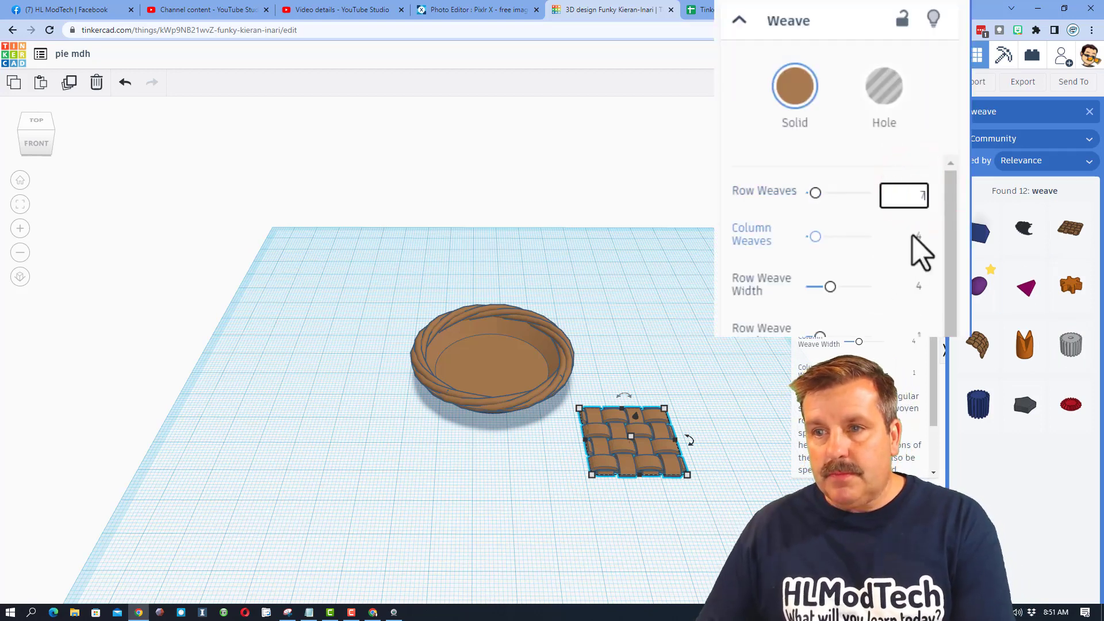
click(915, 236)
text(7)
key(Return)
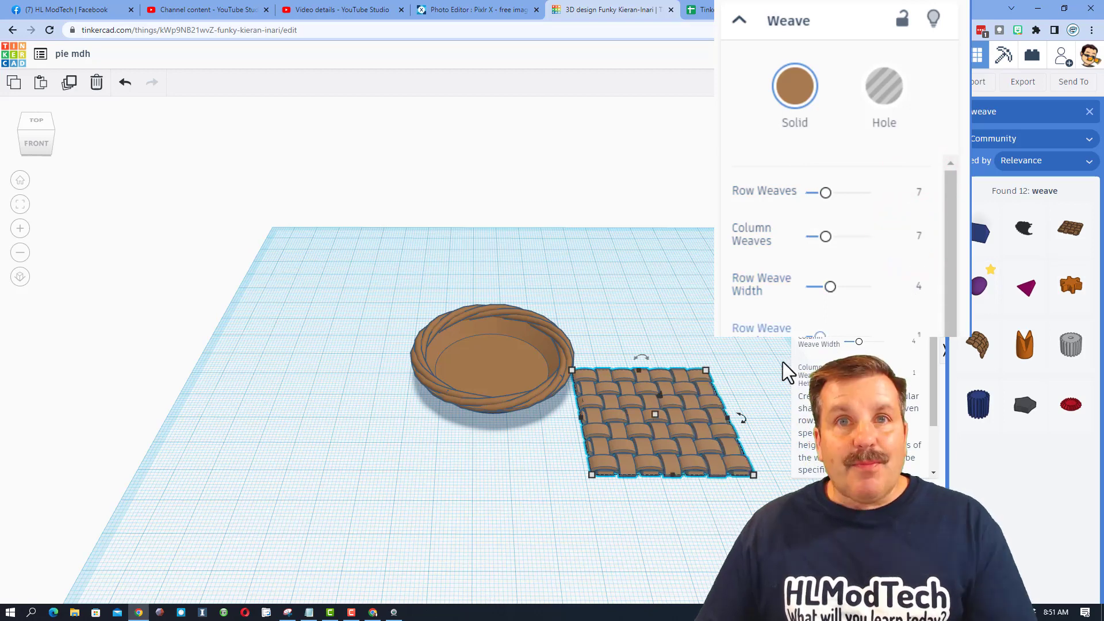
drag(692, 437, 576, 423)
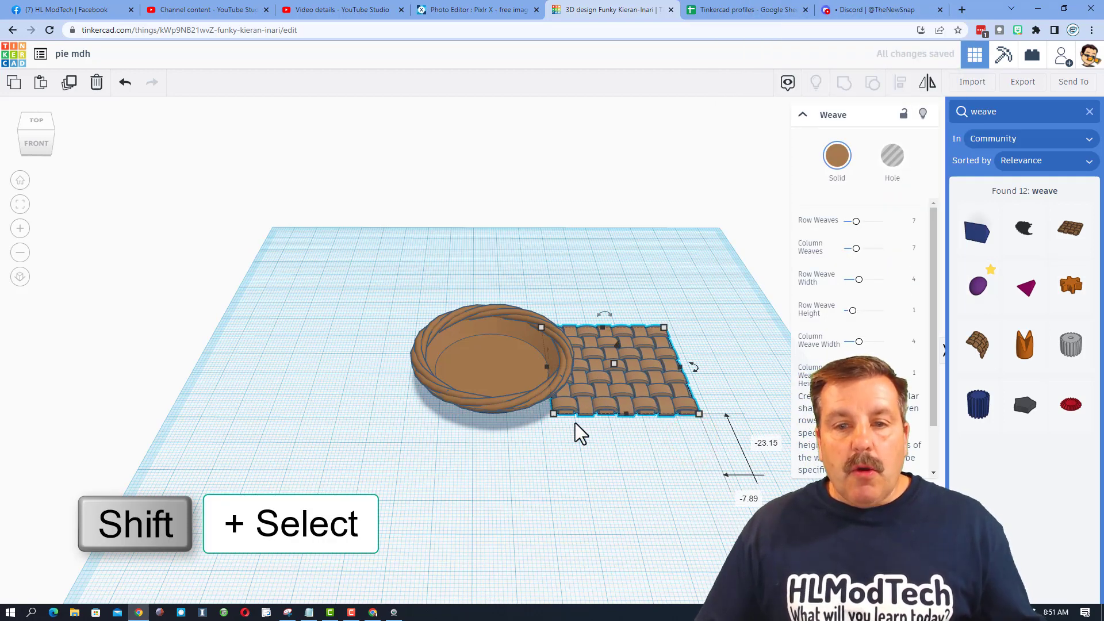
Align the weave mat centred on the crust and up to its top.
shift+click(499, 360)
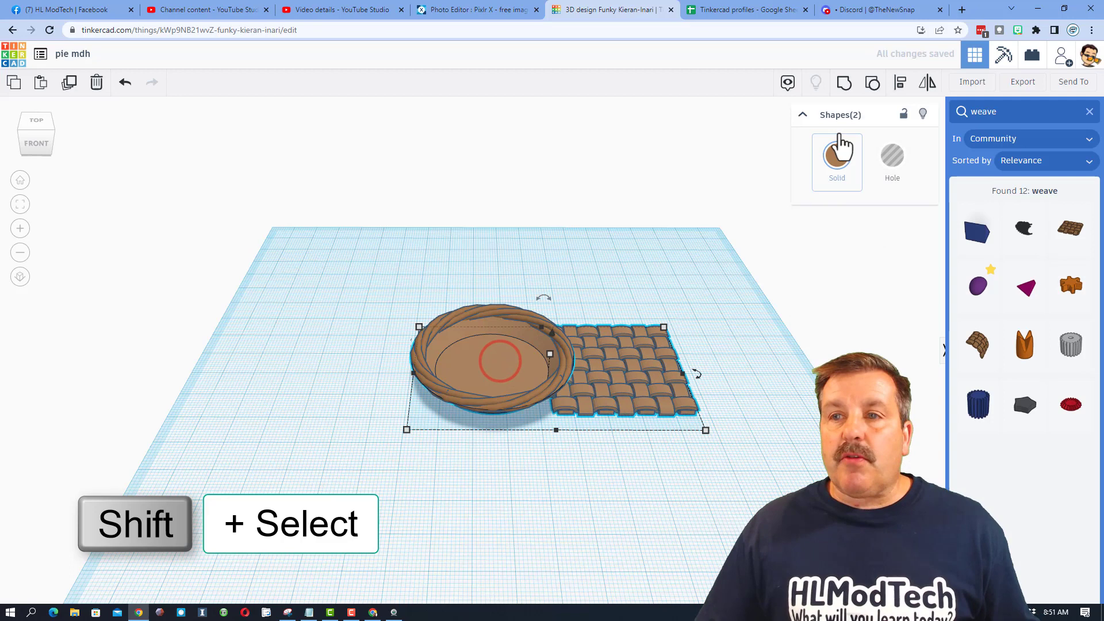
click(900, 82)
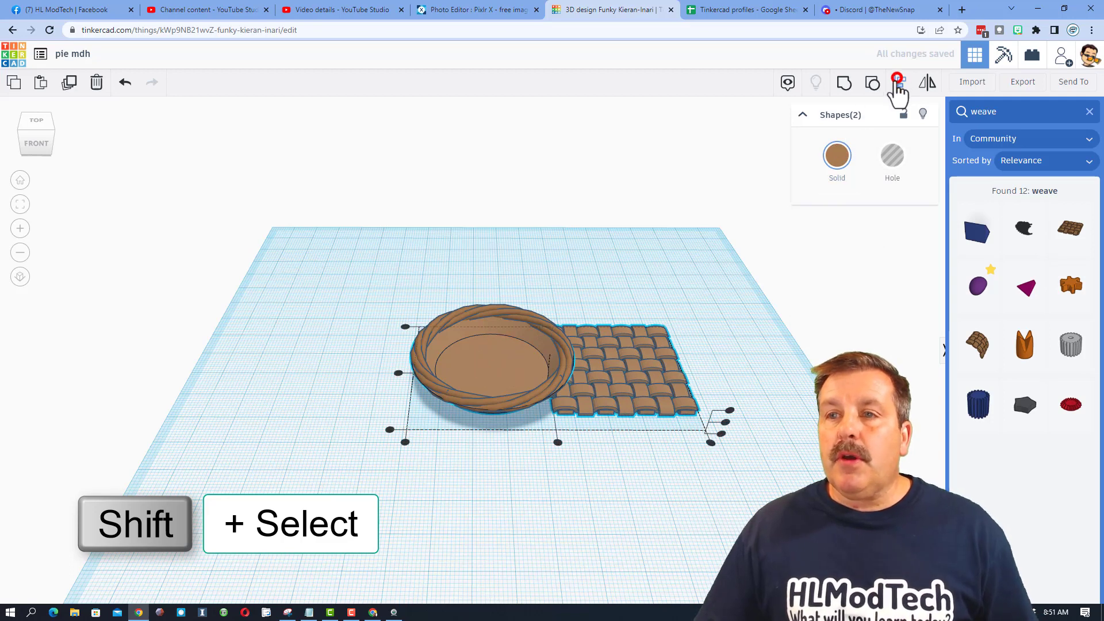
click(501, 355)
click(493, 442)
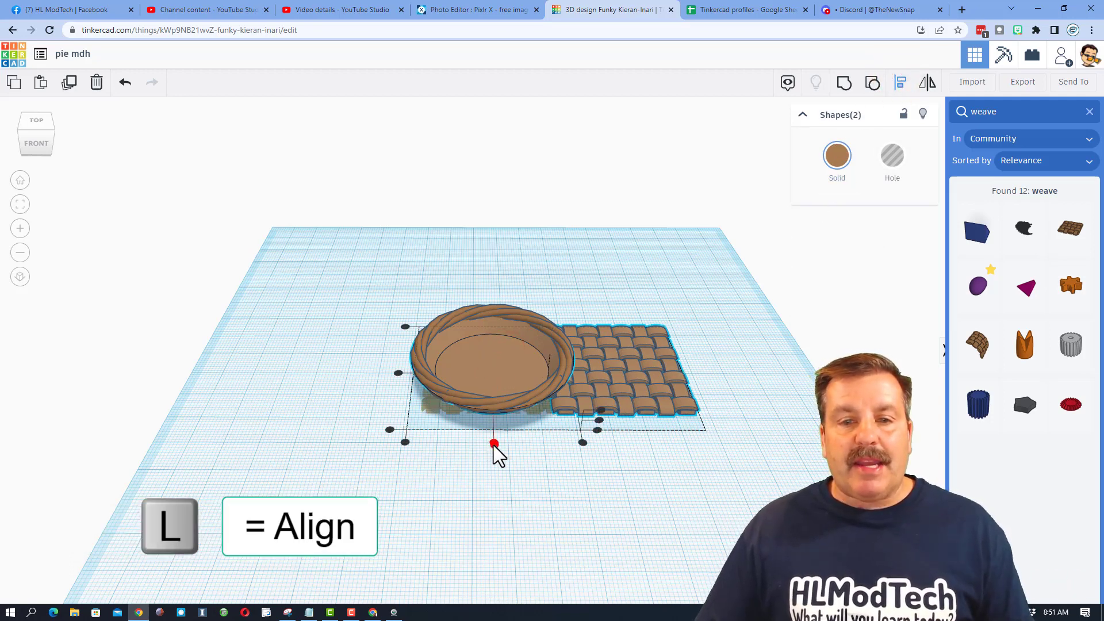
click(399, 373)
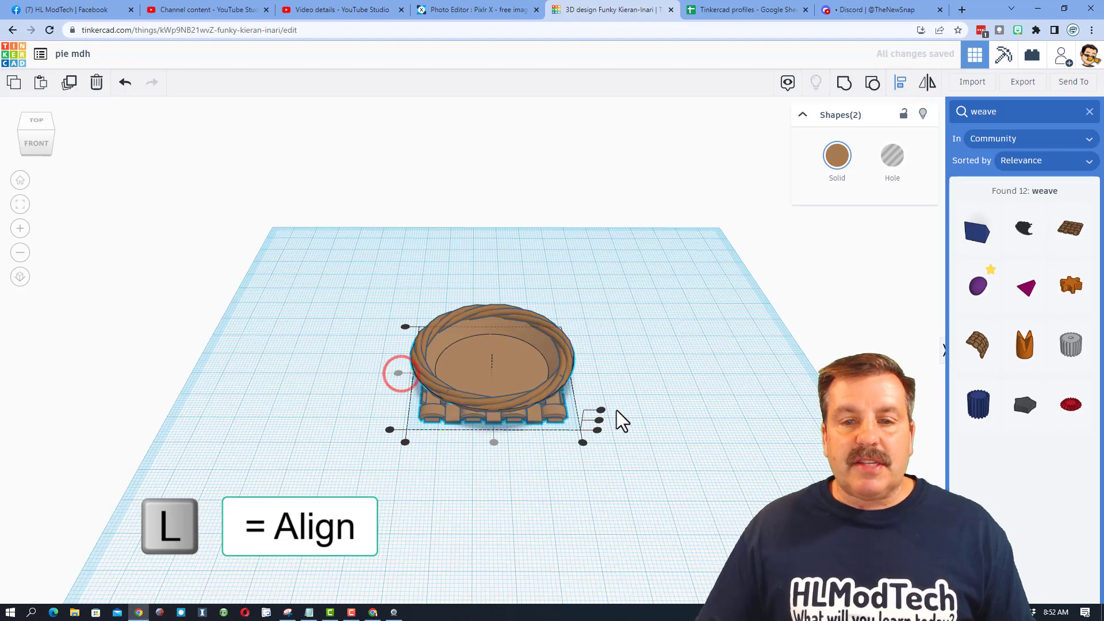
click(601, 411)
click(635, 376)
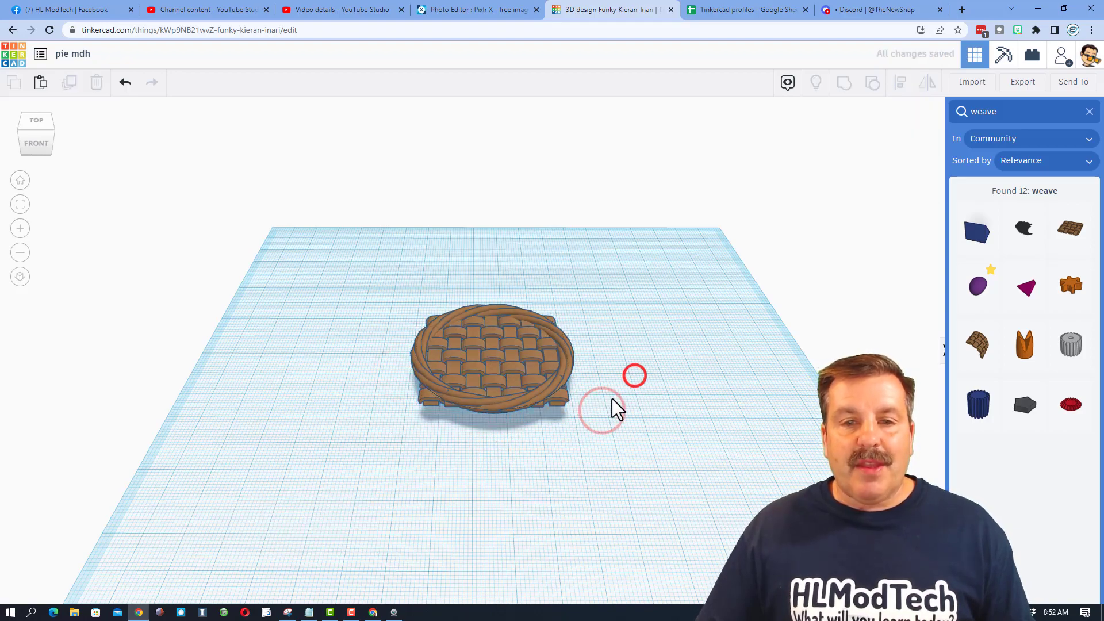
Nudge the weave mat slightly higher with Ctrl+Up and view the pie from the front.
right_drag(611, 397, 627, 364)
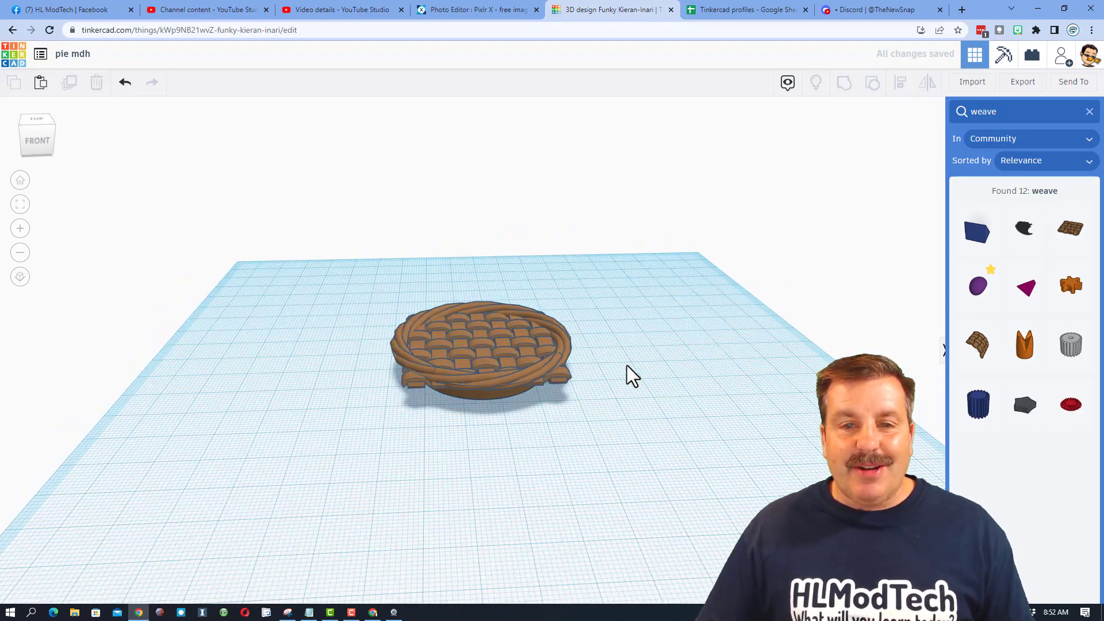
click(483, 318)
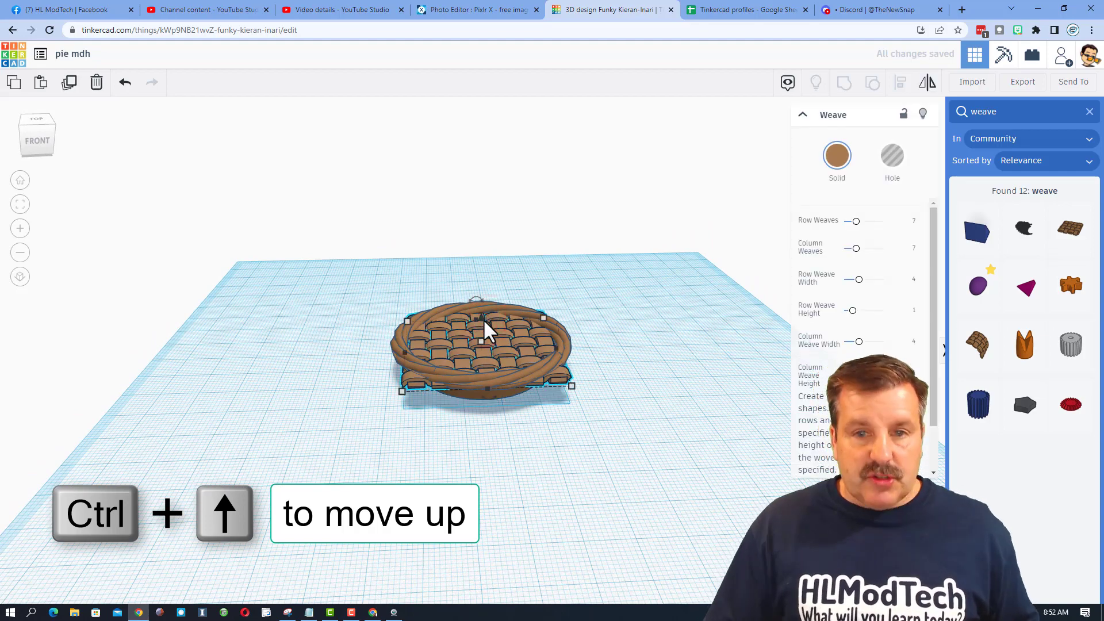
key(ctrl+Up)
key(ctrl+Up)
key(ctrl+Up)
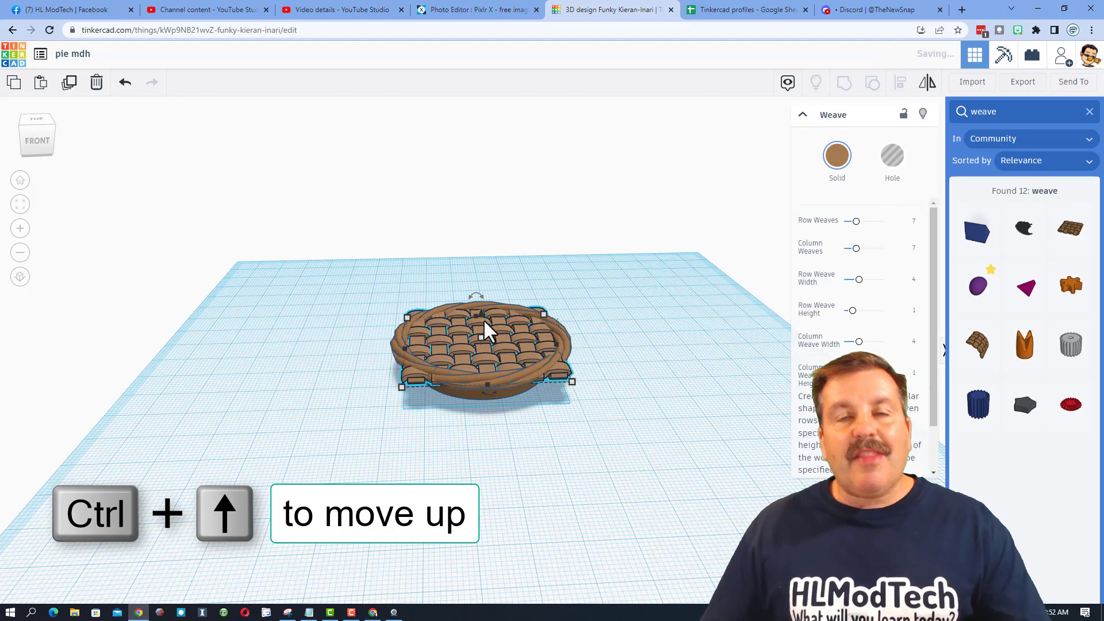
click(555, 443)
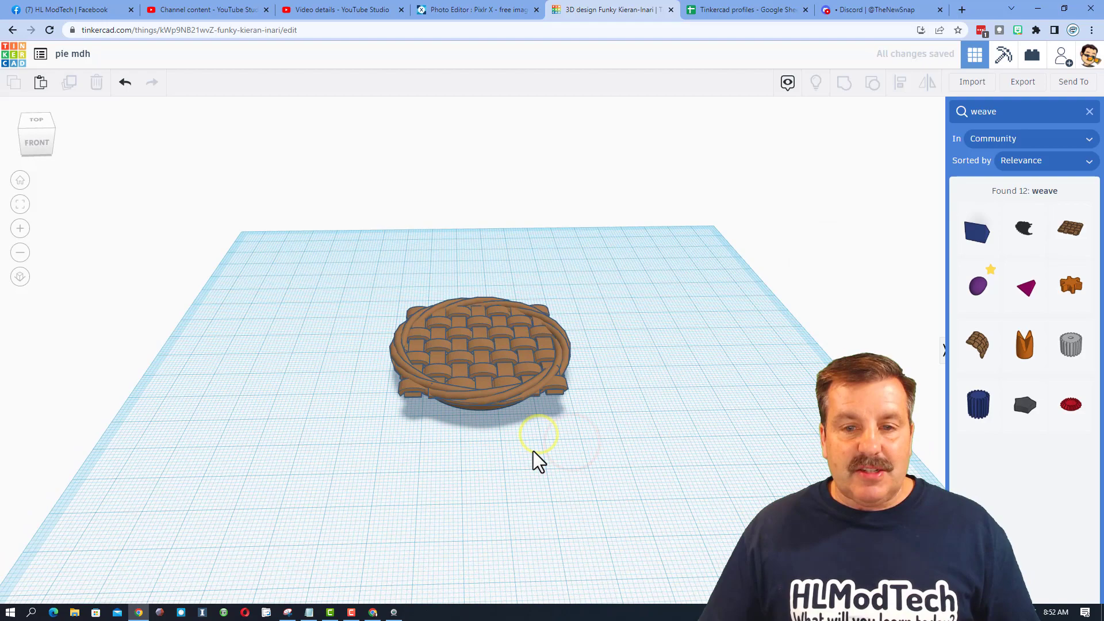
right_drag(533, 451, 535, 409)
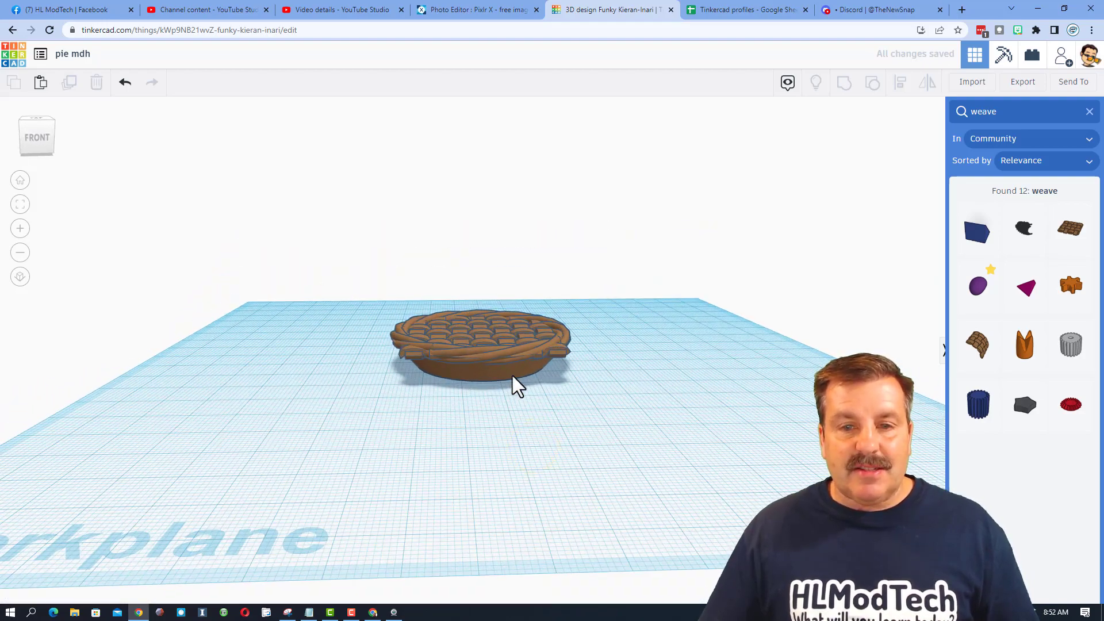
Hide the twisty crust ring and view the lattice from above.
click(519, 347)
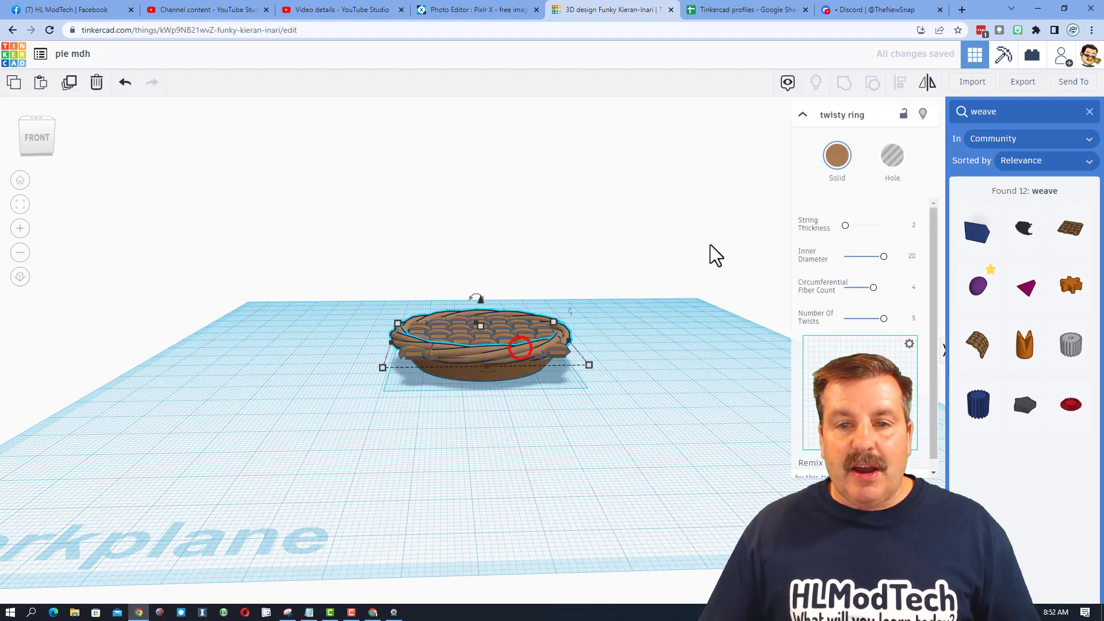
click(924, 113)
right_drag(868, 246, 874, 345)
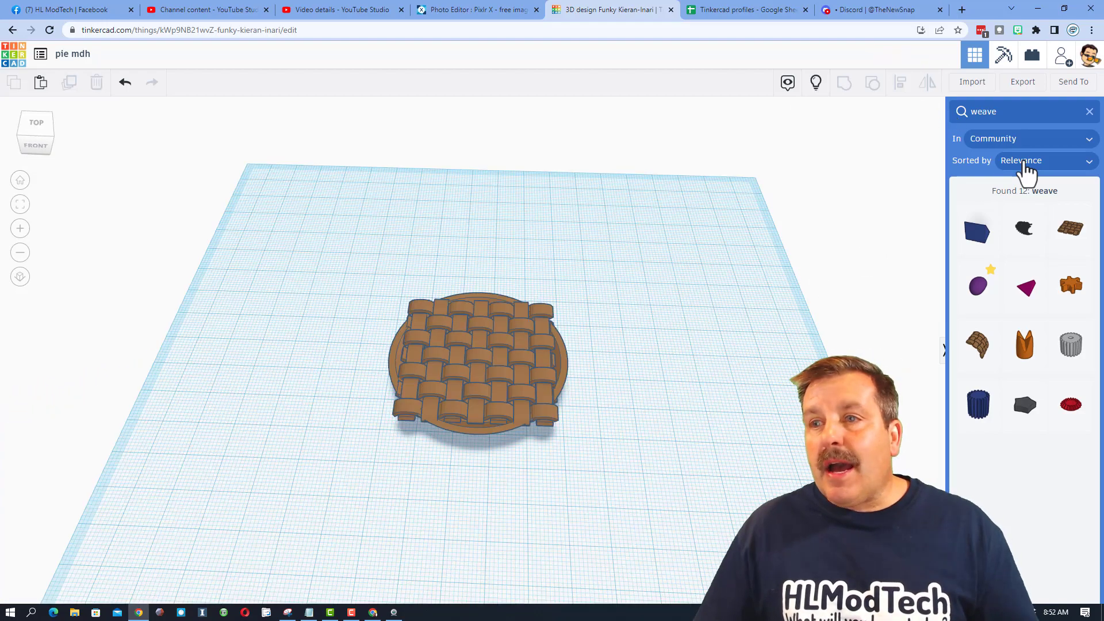
Add a tube over the pie with radius 30, wall thickness 6 and 64 sides.
click(1090, 114)
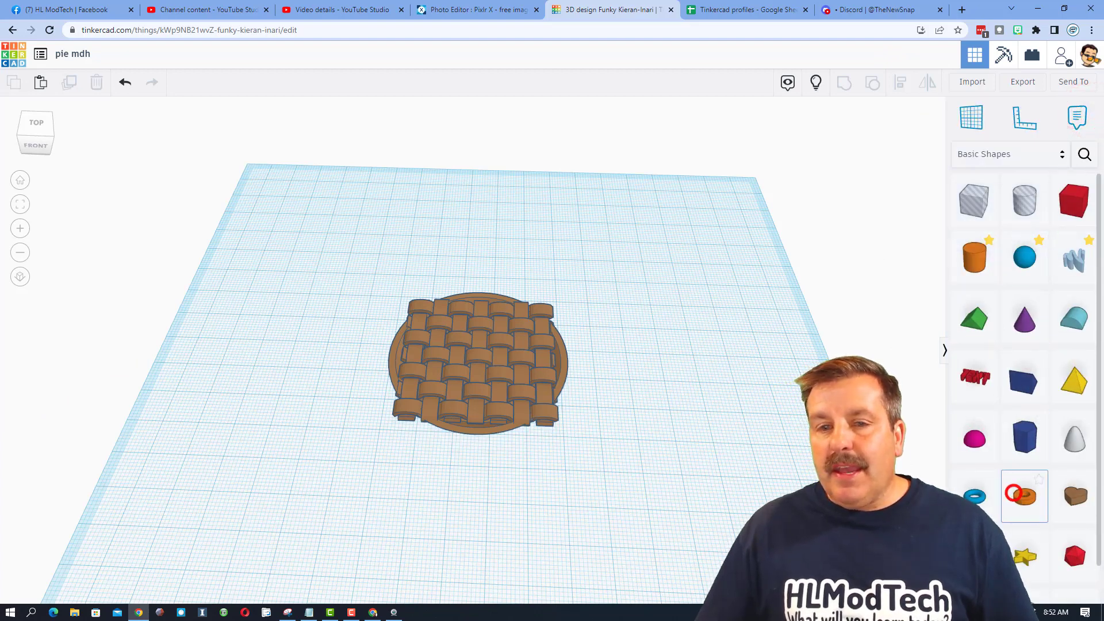
drag(1014, 493, 604, 414)
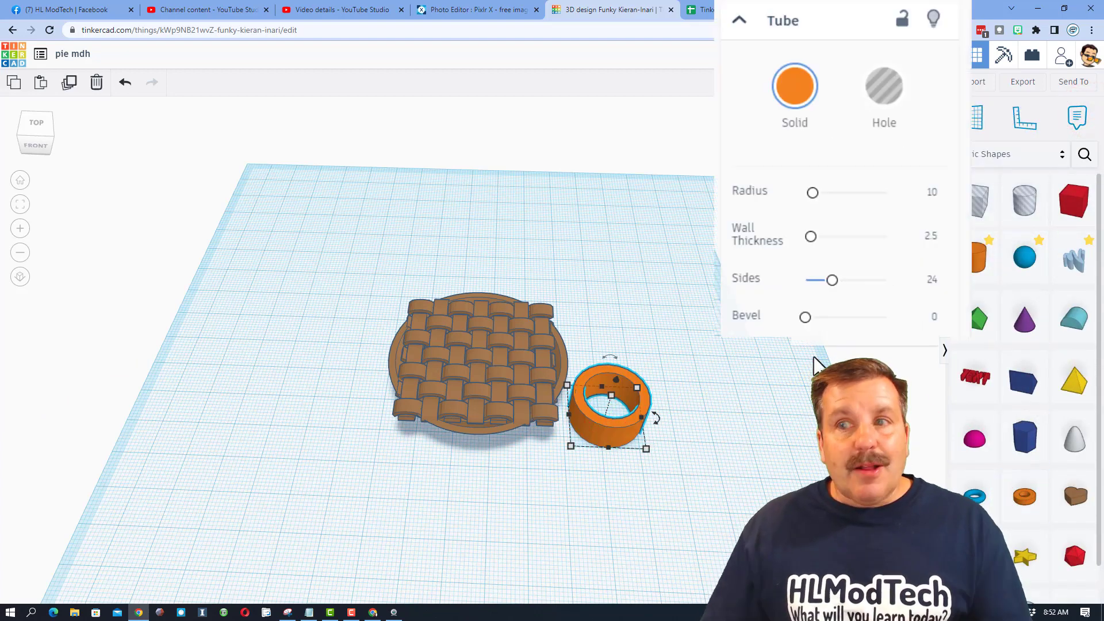
text(1)
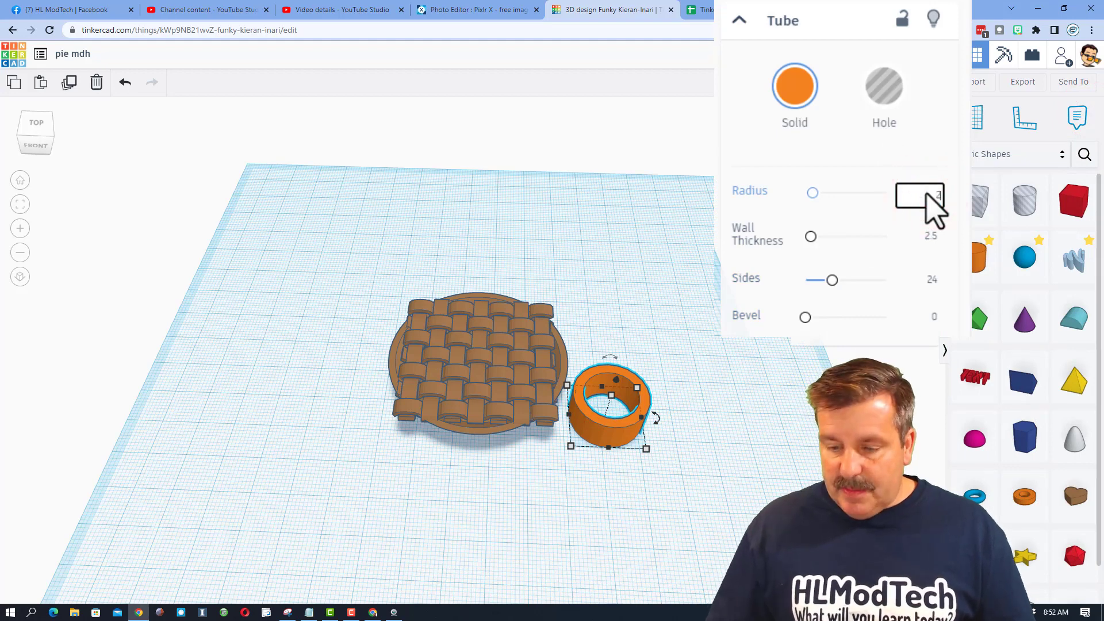
text(5)
key(Return)
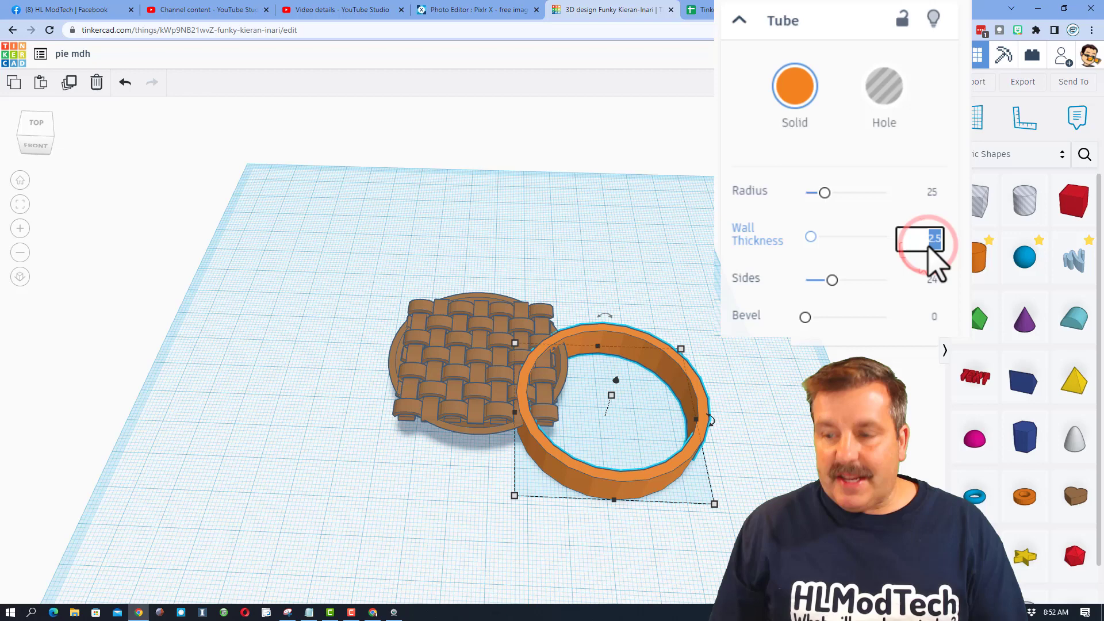
text(6)
key(Return)
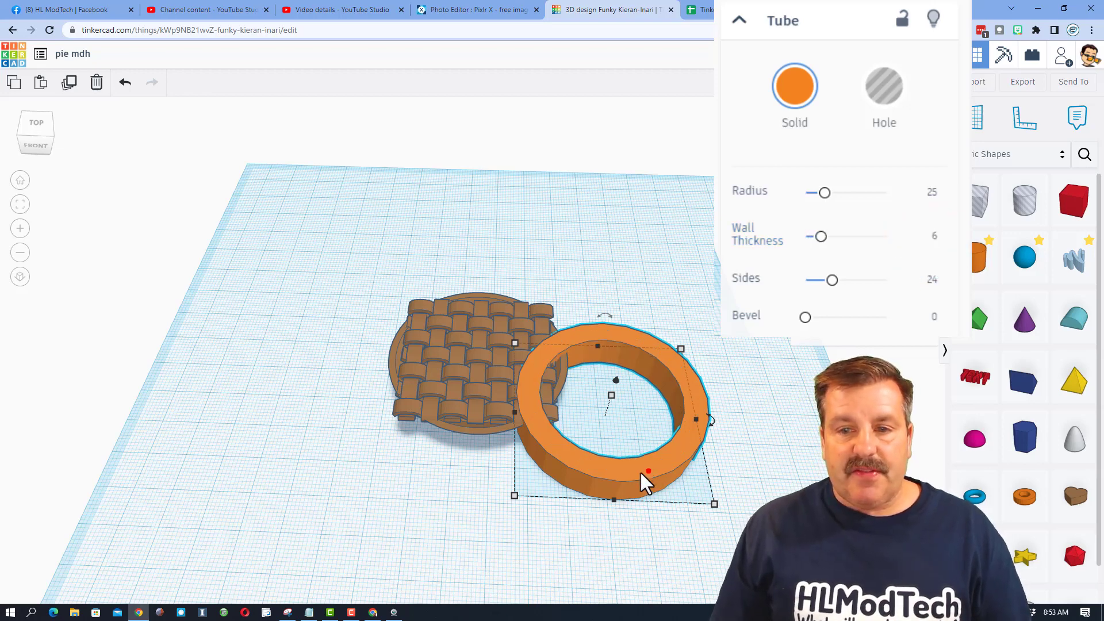
drag(642, 475, 504, 427)
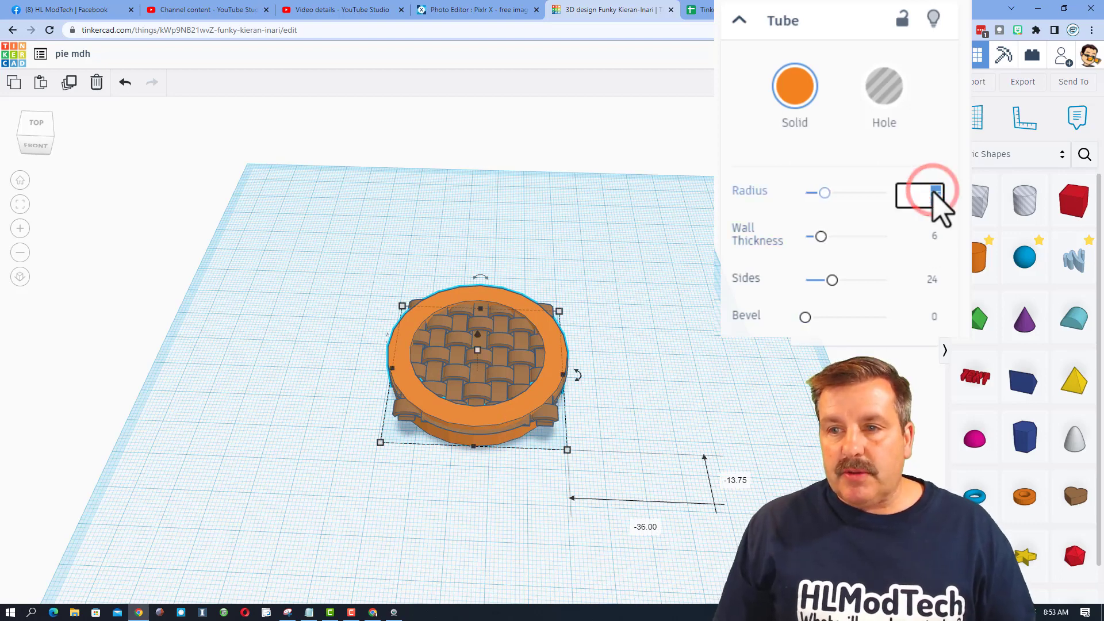
key(Return)
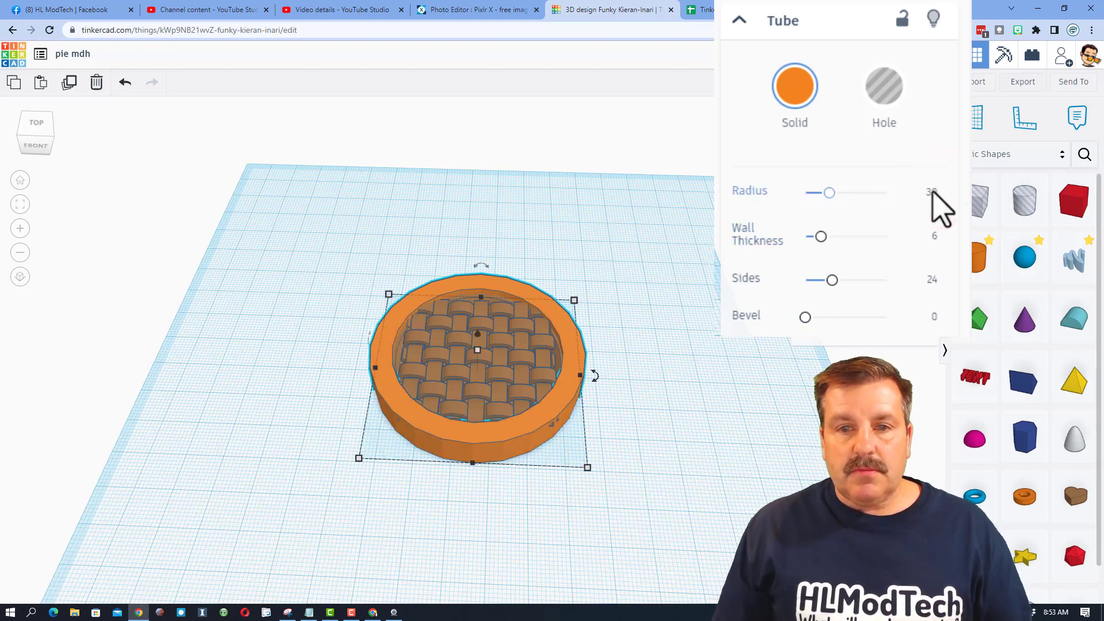
drag(831, 280, 941, 305)
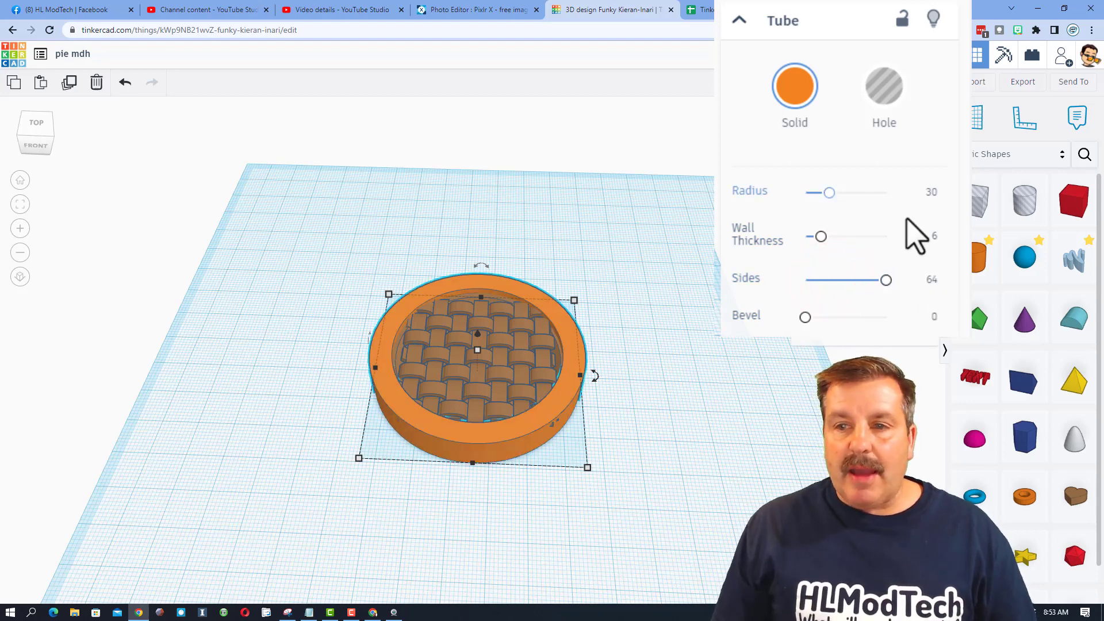
Make the tube a hole, centre it on the lattice, and group them to trim it round.
click(888, 91)
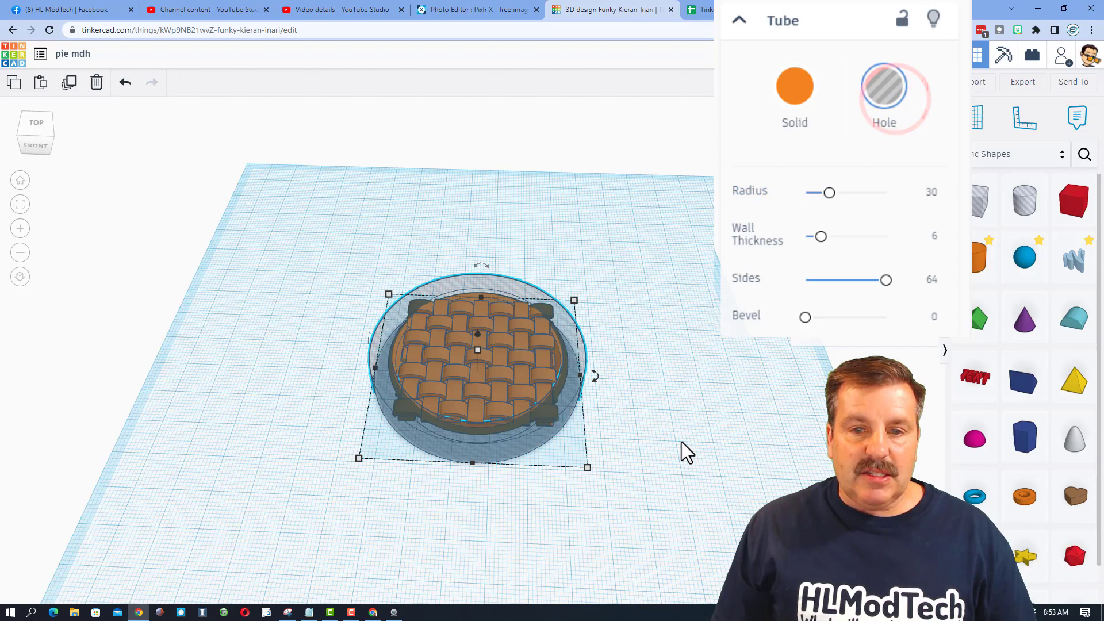
right_drag(685, 451, 646, 449)
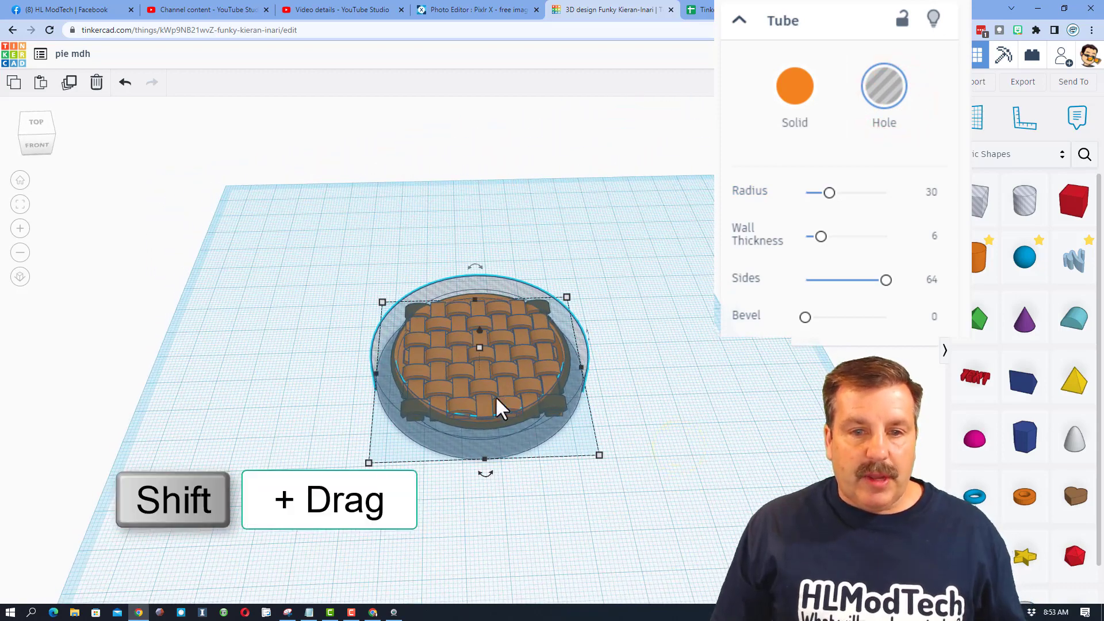
shift+click(464, 369)
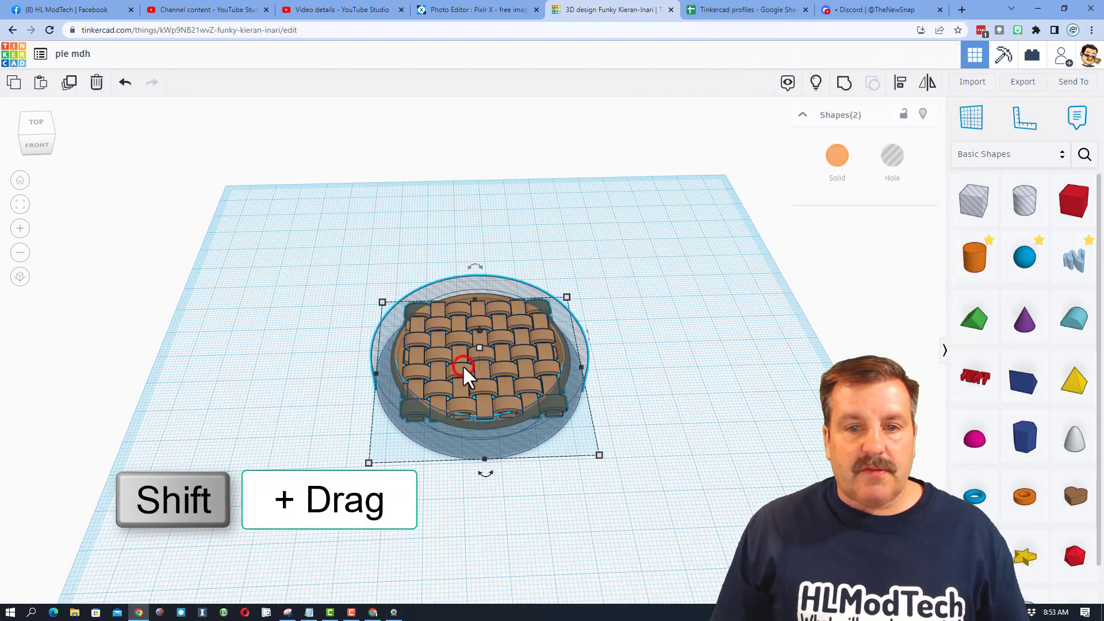
click(900, 87)
click(483, 353)
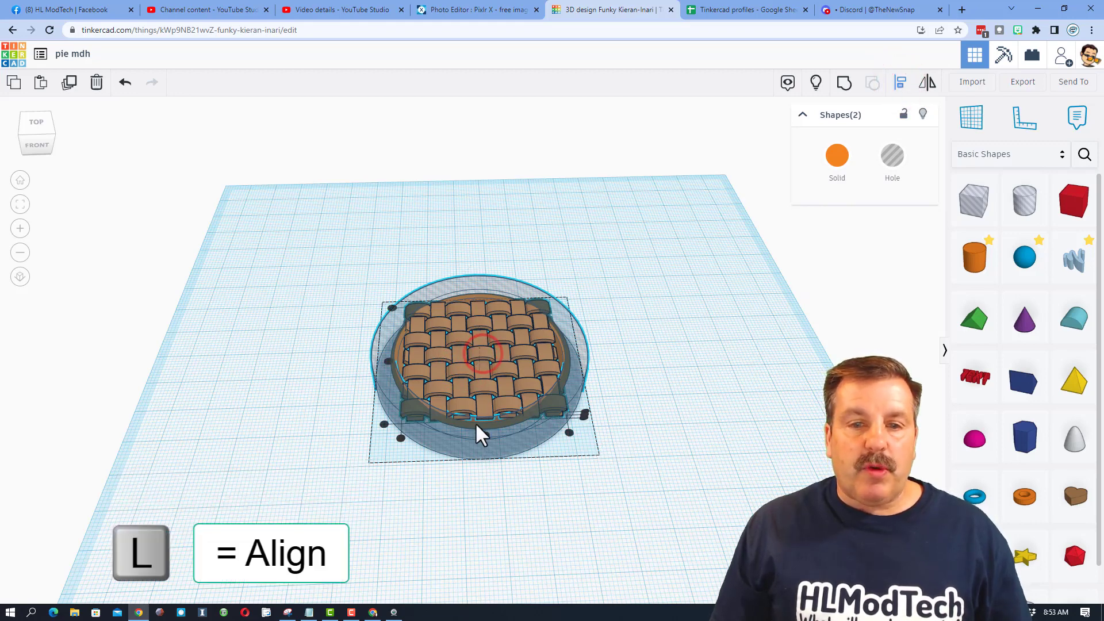
click(484, 436)
click(389, 363)
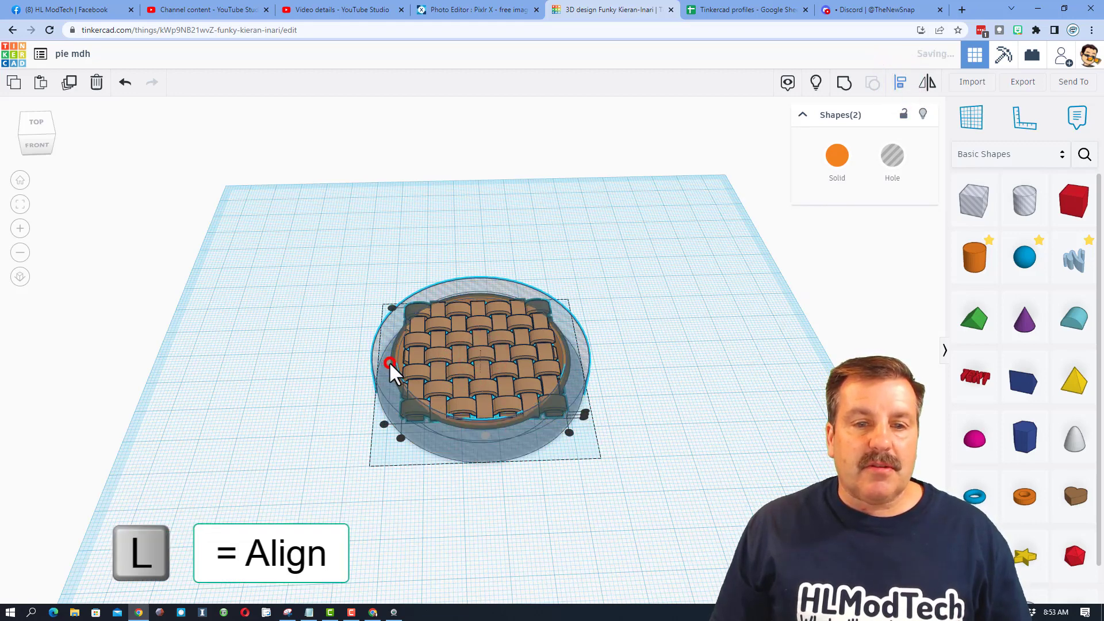
click(841, 83)
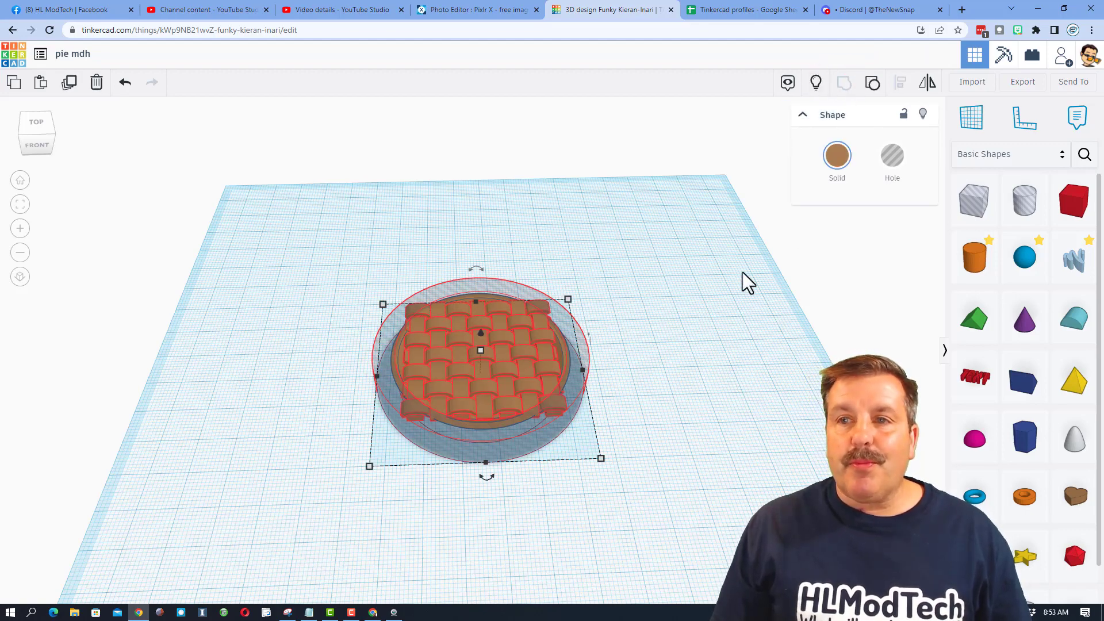
Show the hidden twisty crust ring again around the trimmed lattice.
right_drag(748, 282, 734, 370)
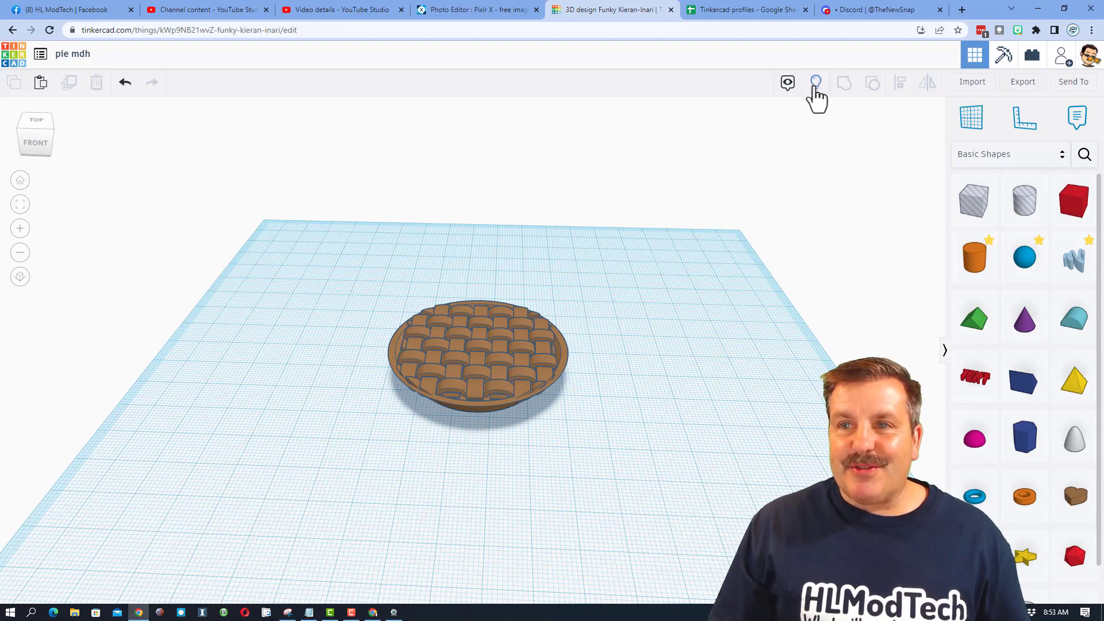
click(816, 84)
right_drag(622, 328, 670, 335)
Hide the trimmed lattice top and set the workplane on the crust's floor.
click(667, 324)
click(491, 329)
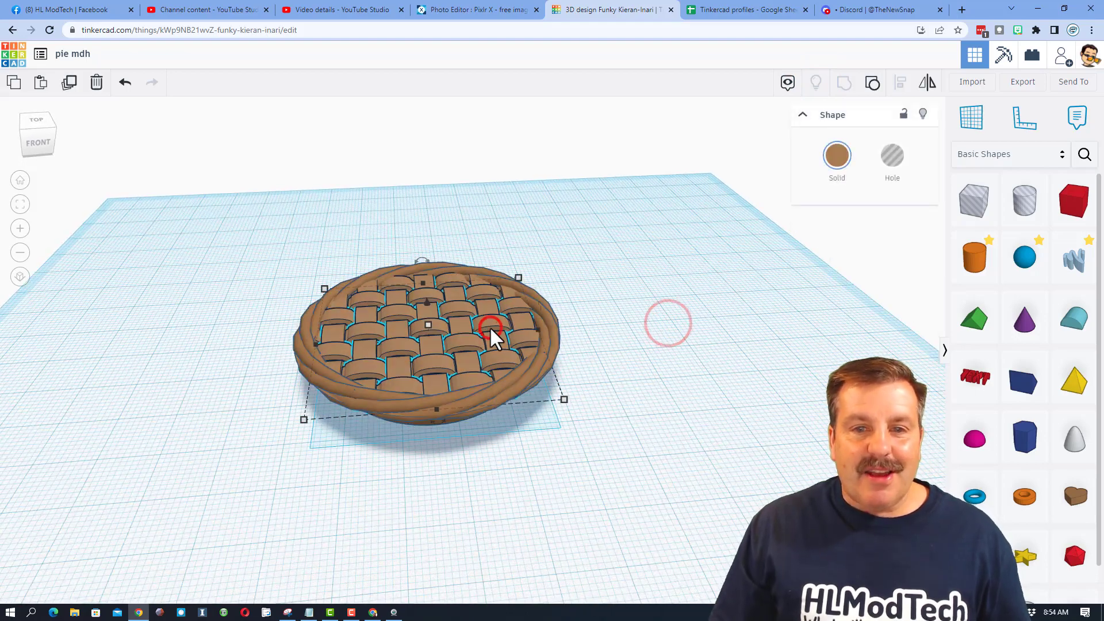
click(923, 116)
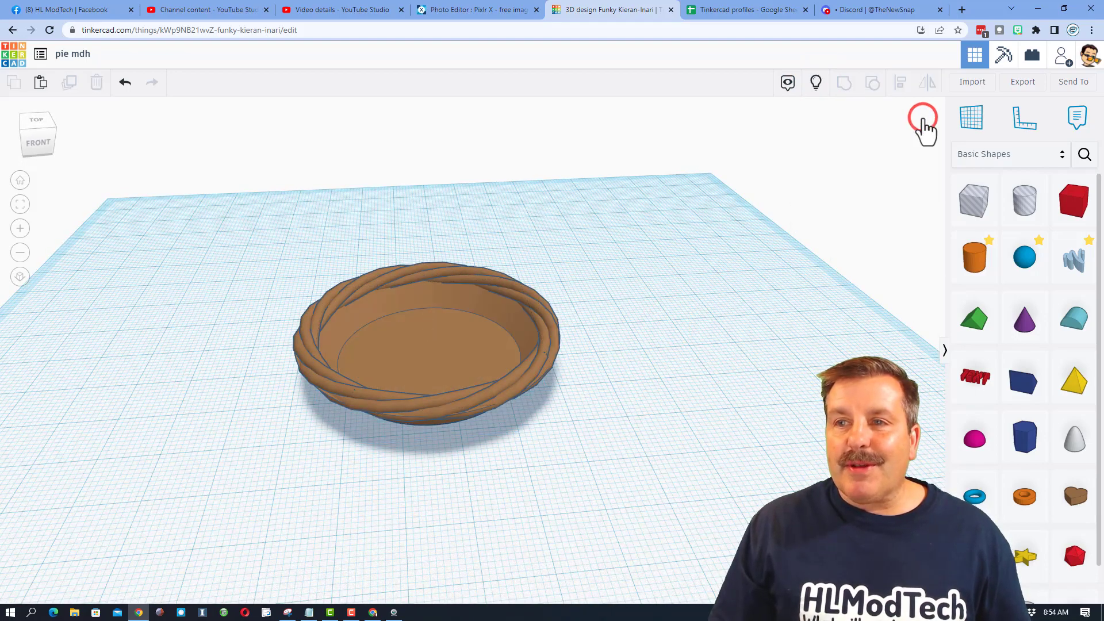
key(w)
click(441, 346)
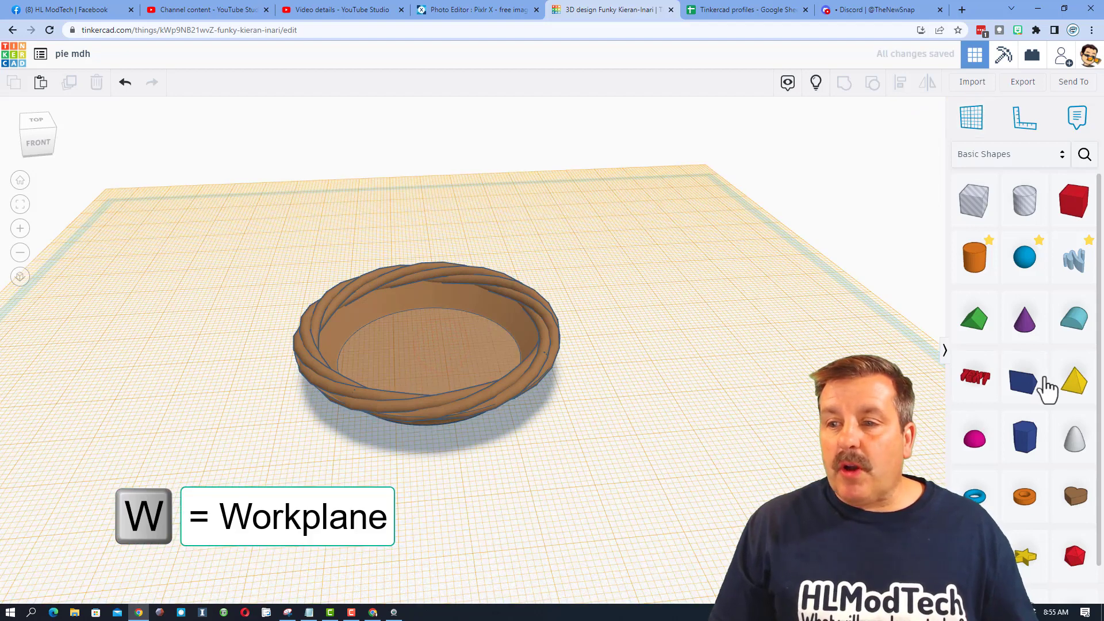
Place a red cone inside the crust with base radius 16 and height 4.
drag(1024, 331, 433, 368)
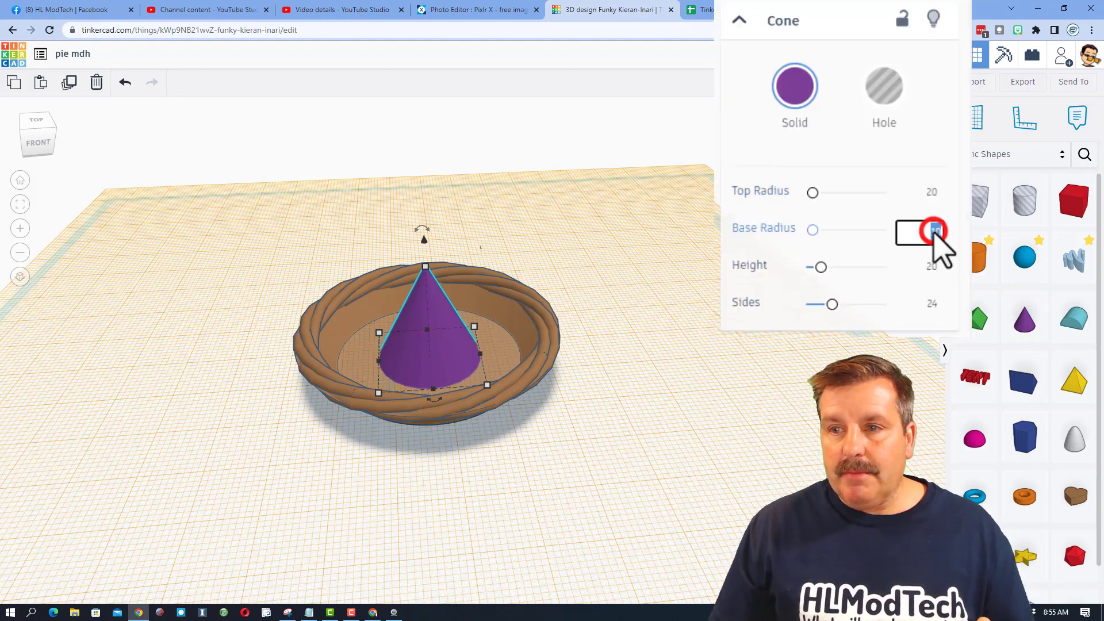
key(Return)
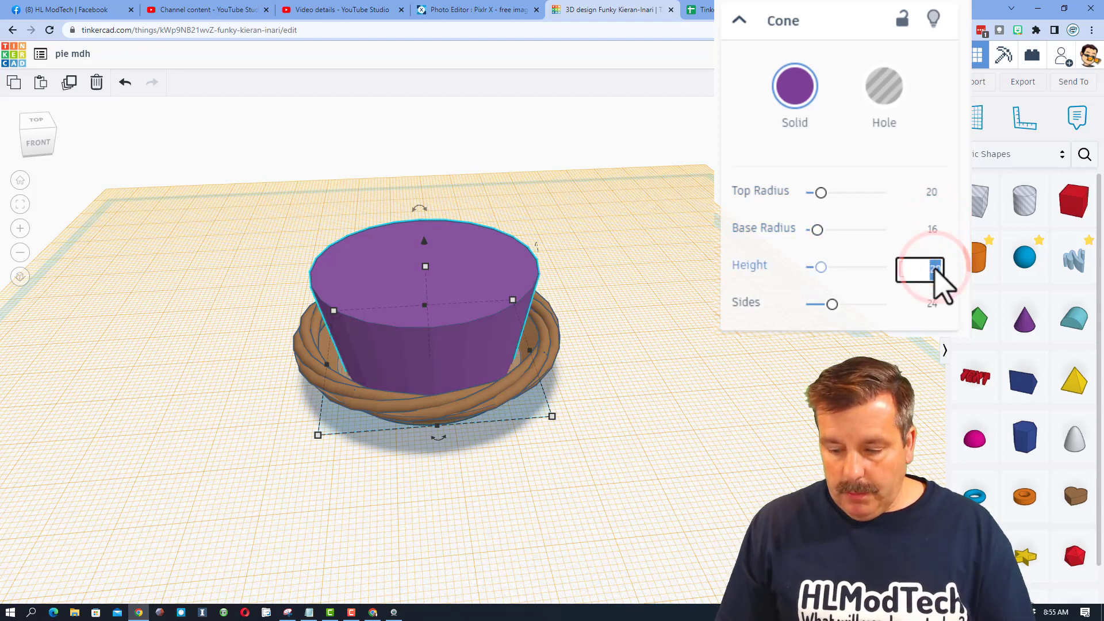
key(Return)
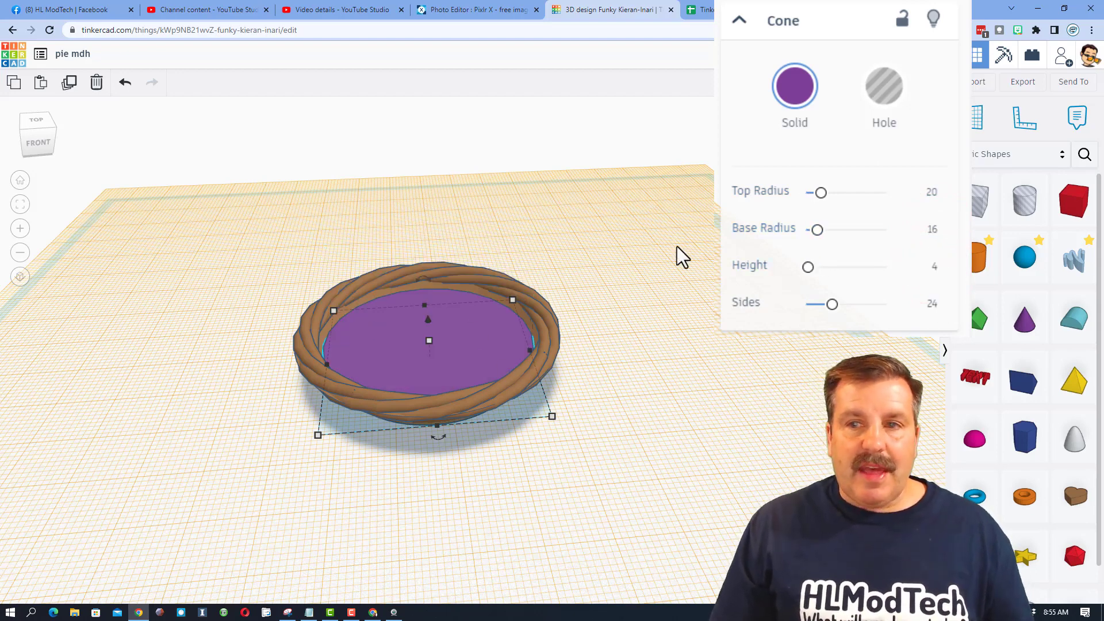
click(795, 87)
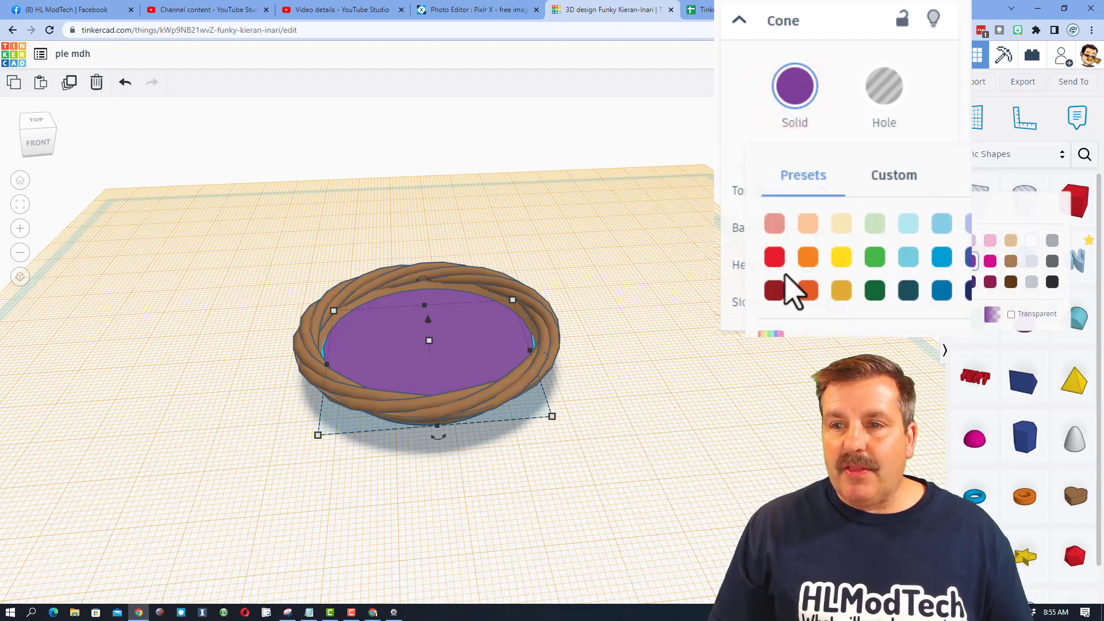
click(774, 257)
Show the lattice top again and orbit to view it over the red filling.
scroll(418, 308, up, 1)
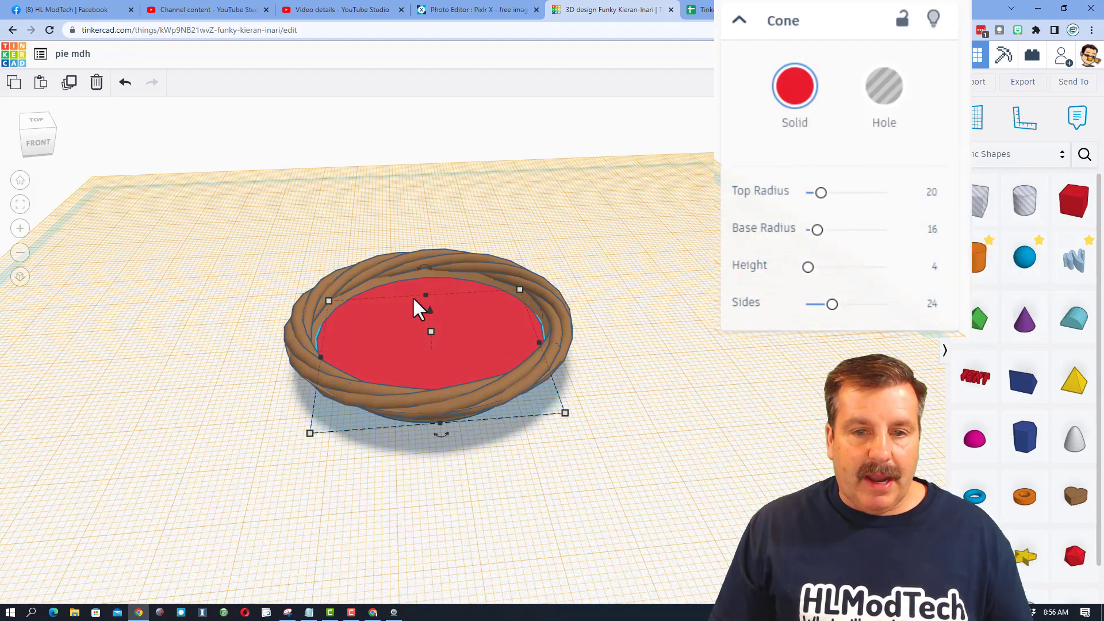
scroll(633, 351, down, 2)
right_drag(634, 350, 599, 286)
scroll(679, 236, up, 2)
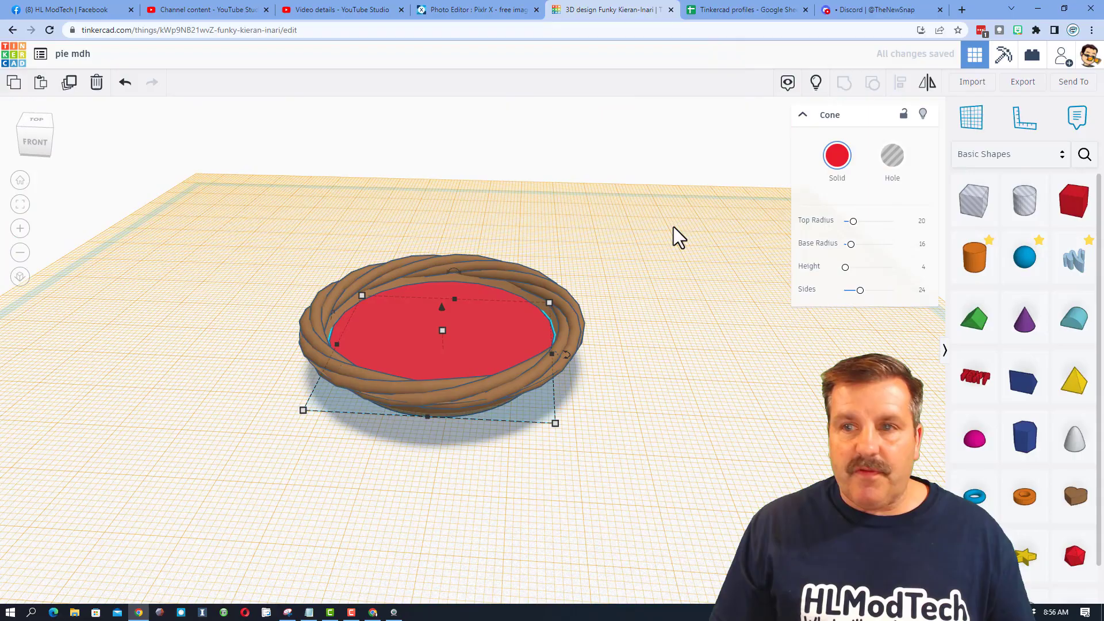
click(824, 88)
right_drag(636, 232, 653, 320)
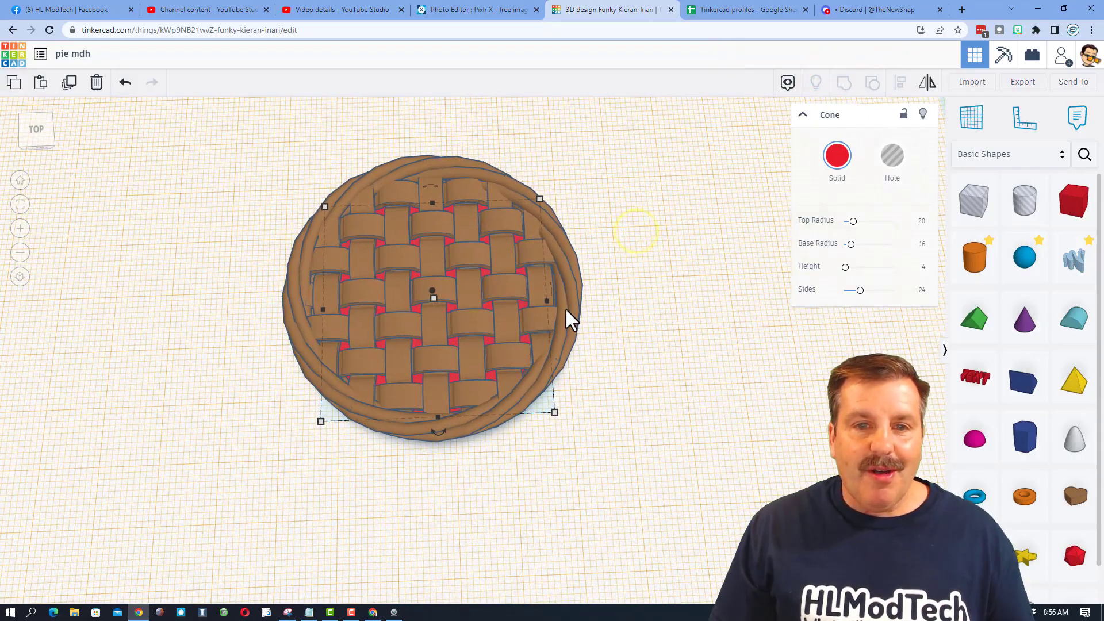
right_drag(563, 298, 570, 233)
right_drag(686, 258, 698, 278)
Reset the workplane and drop a community 'drill' shape onto the pie's centre.
key(w)
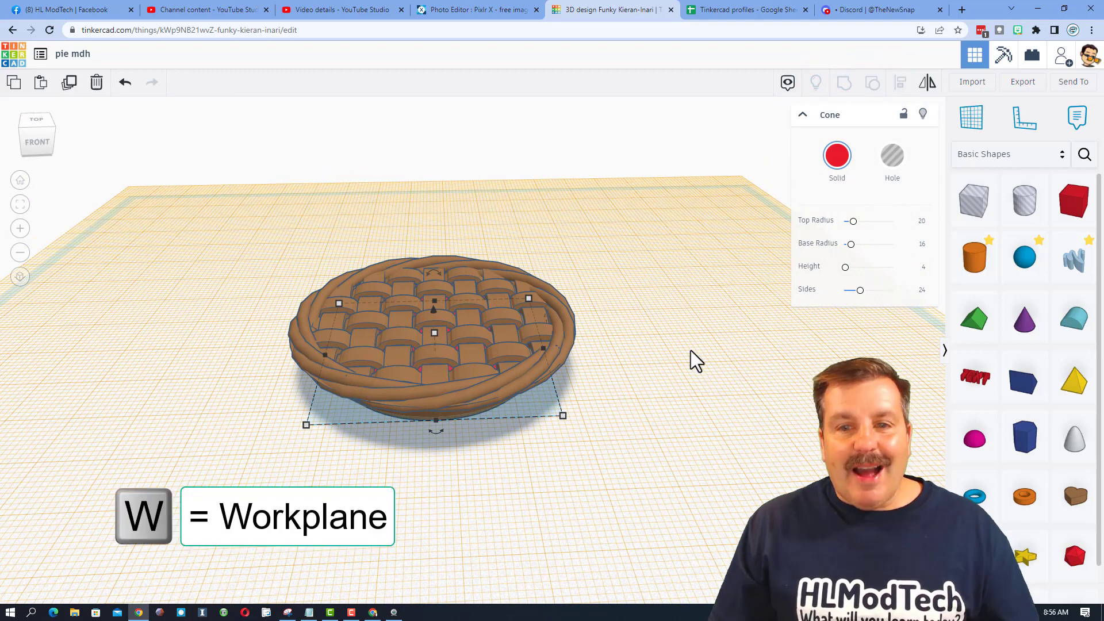
click(692, 375)
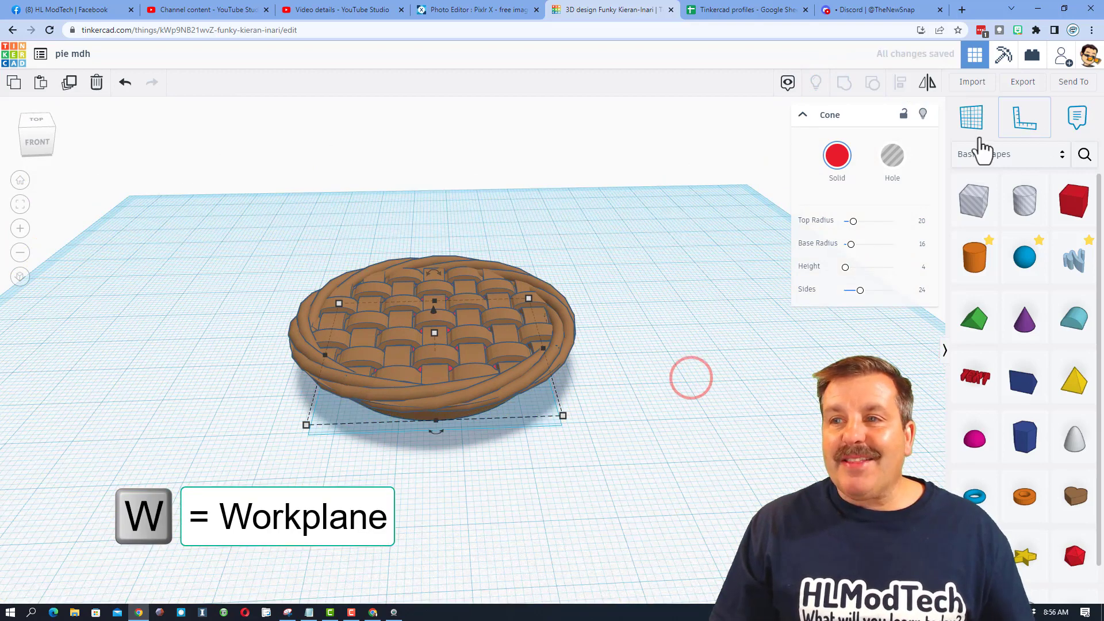
click(1085, 153)
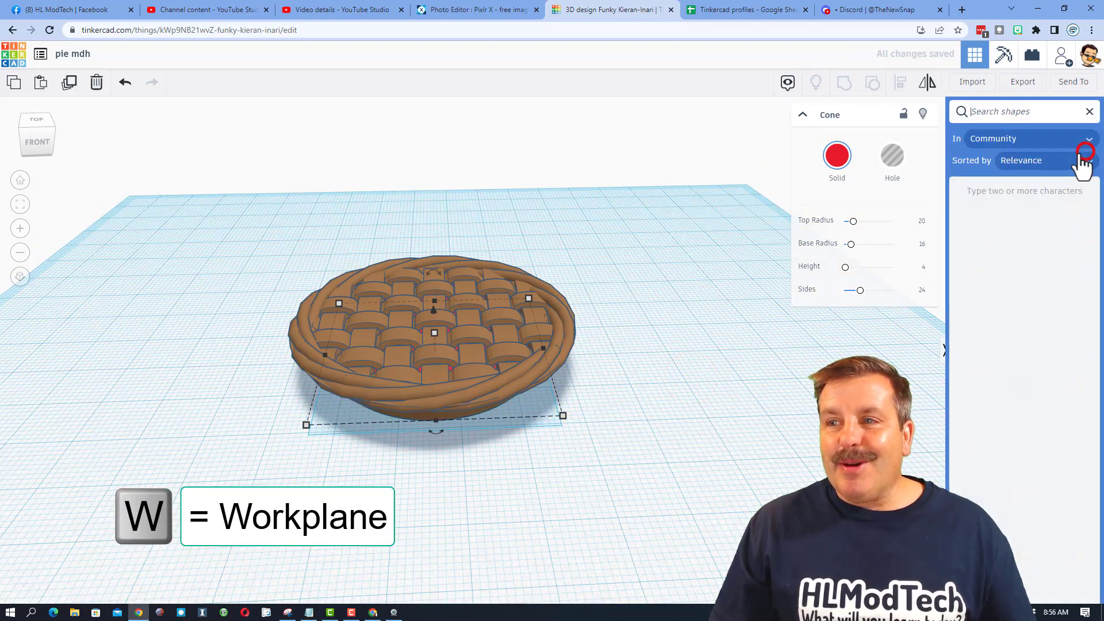
click(1000, 113)
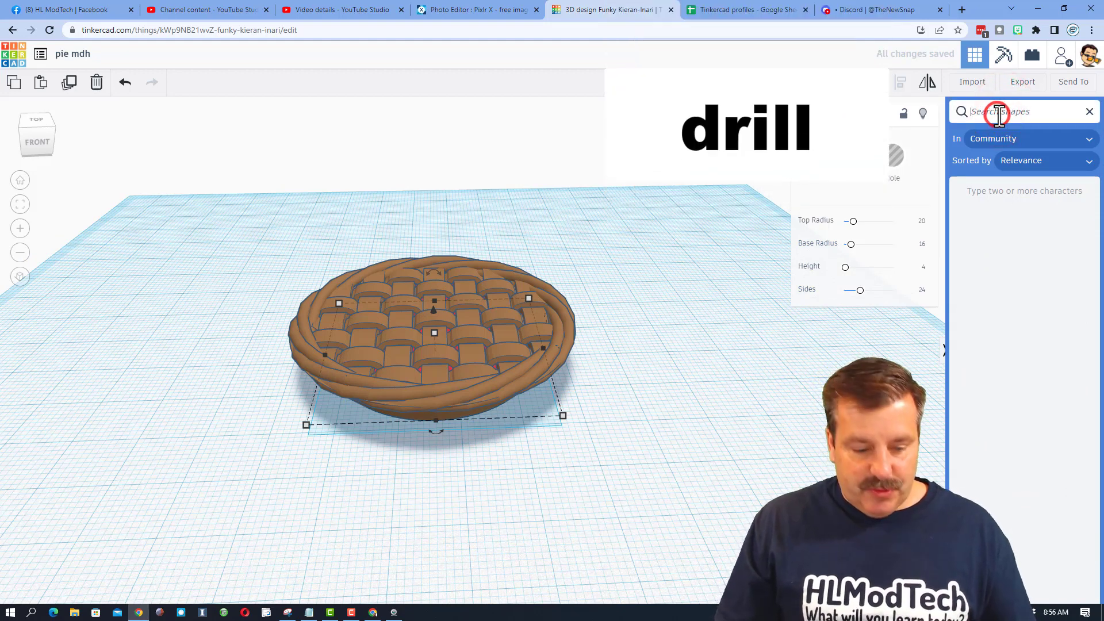
text(drill)
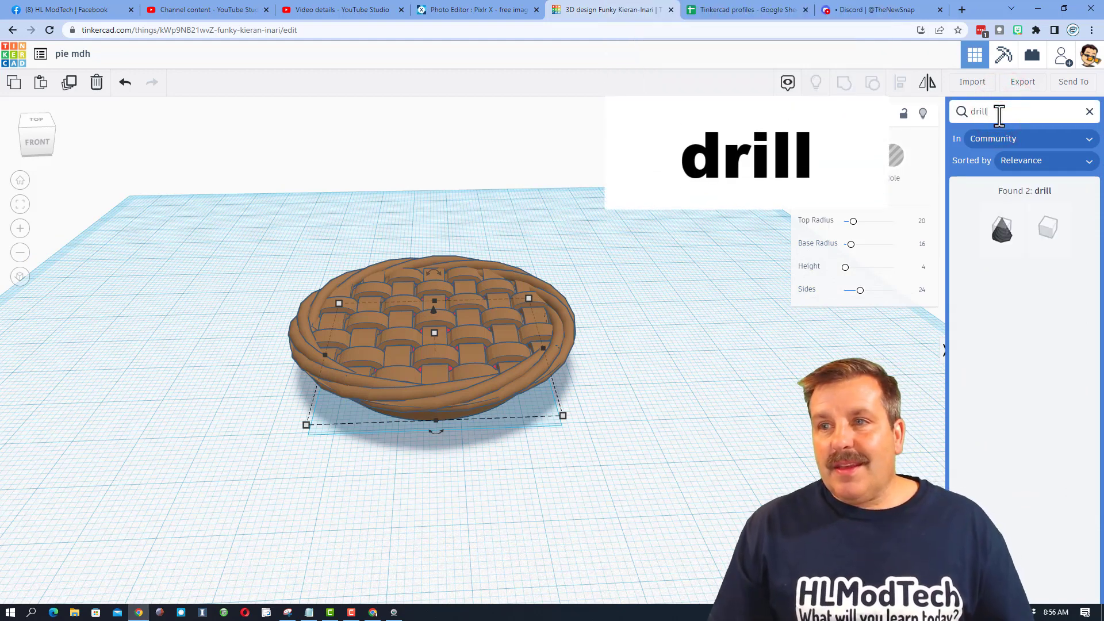
drag(986, 230, 456, 333)
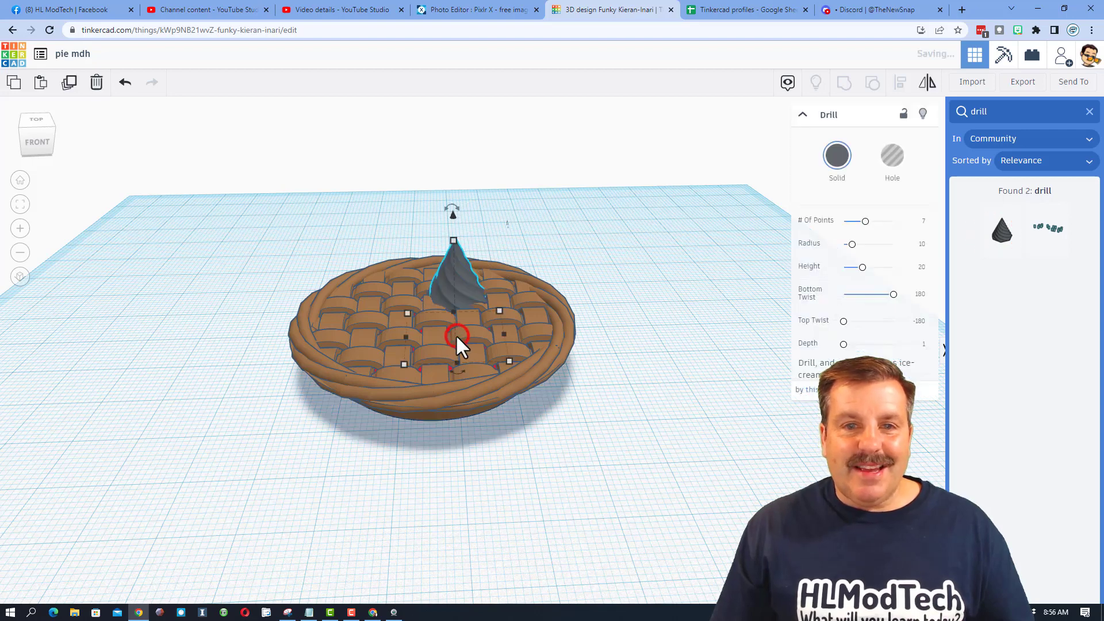
Make the drill swirl white and shorten it to 15.25 tall.
click(841, 159)
click(1028, 244)
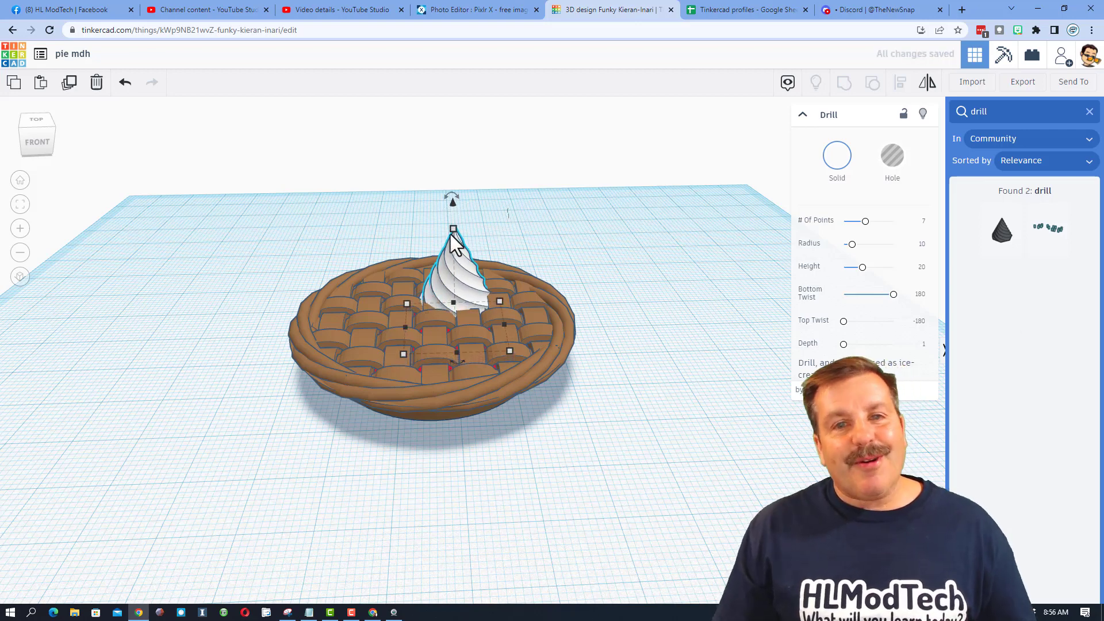
drag(453, 228, 455, 253)
Deselect the cream swirl and orbit to a low view of the finished pie.
click(523, 219)
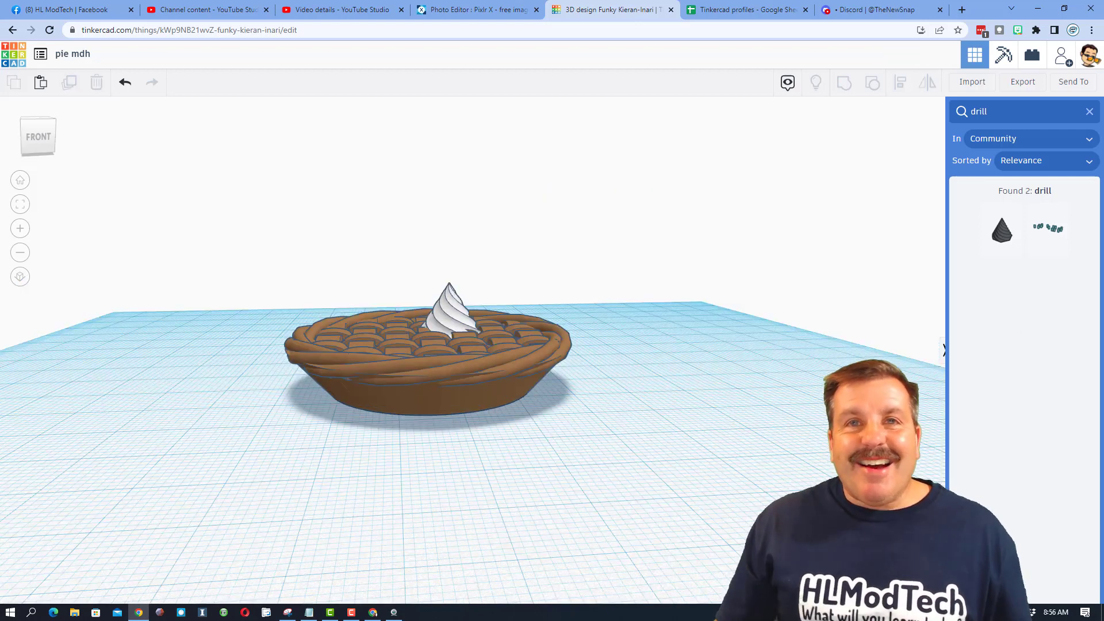
right_drag(522, 219, 510, 199)
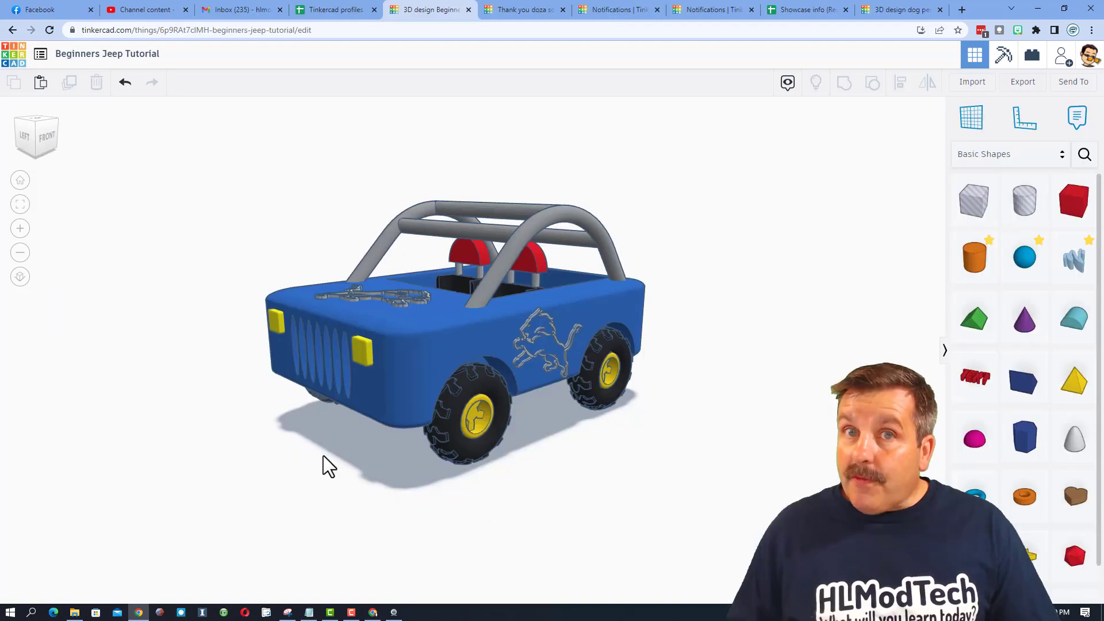
Copy the Beginners Jeep Tutorial's collaboration link, then close the sharing box.
right_drag(323, 464, 363, 499)
scroll(341, 498, up, 3)
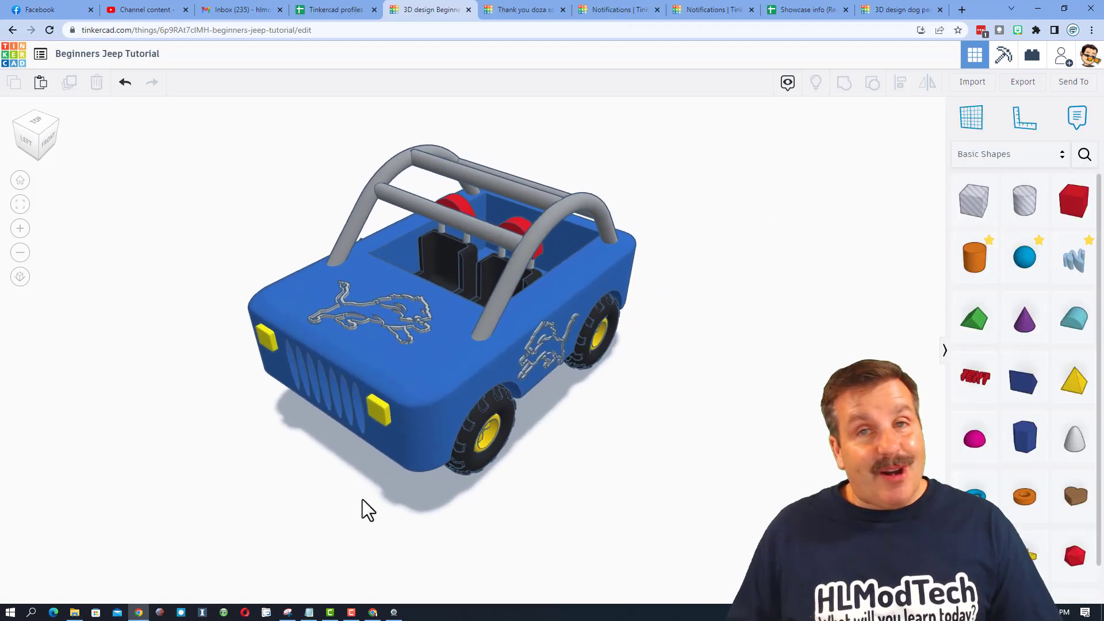
right_drag(475, 489, 498, 468)
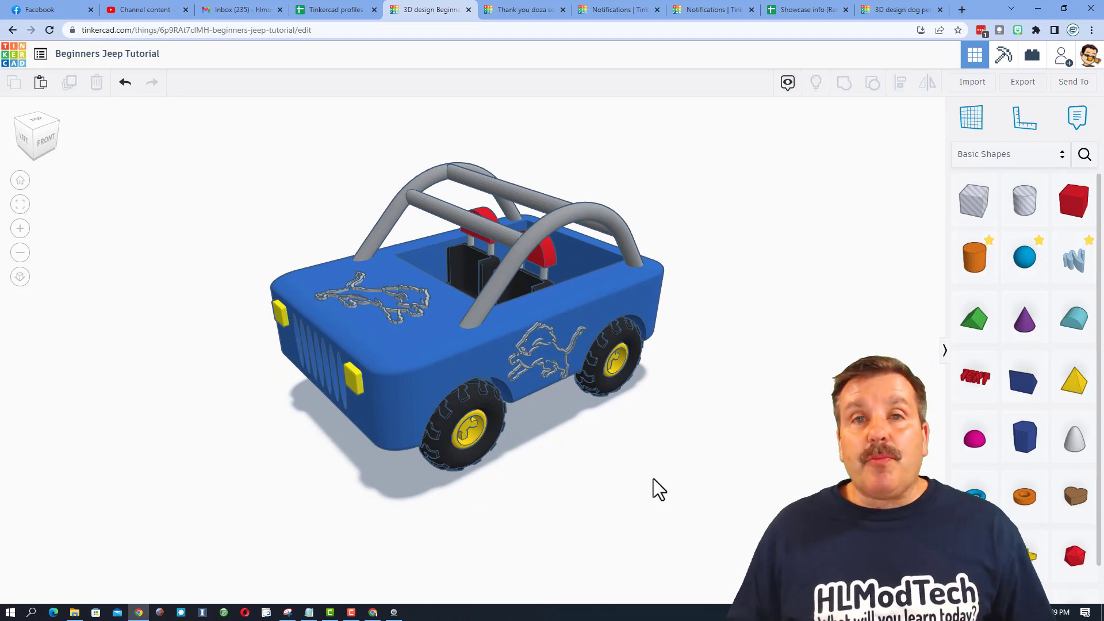
click(1060, 56)
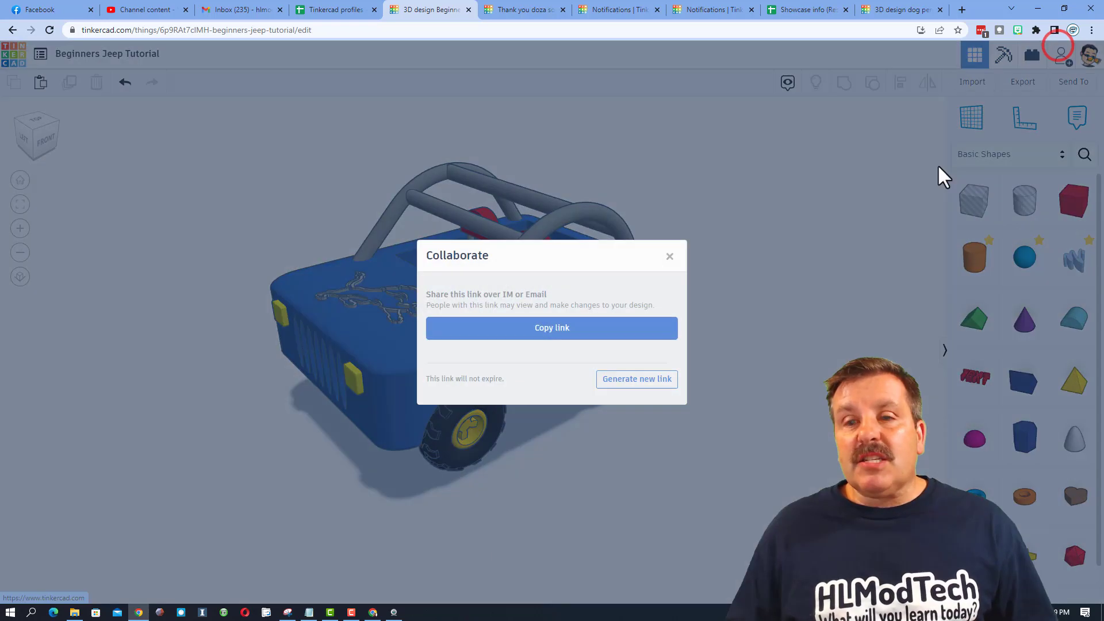
click(588, 329)
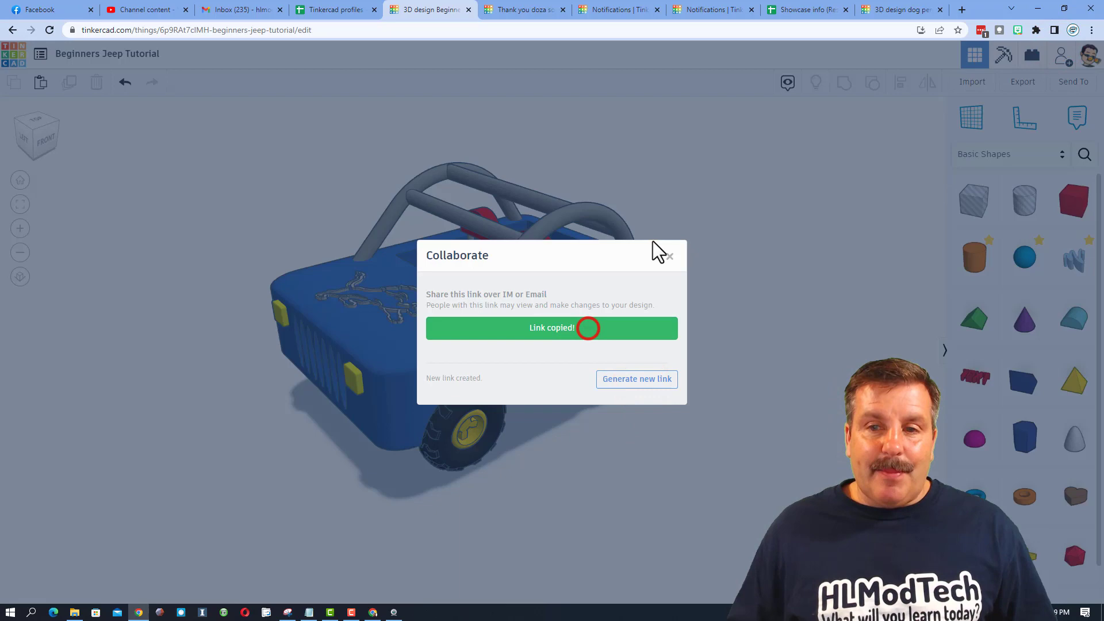
click(669, 257)
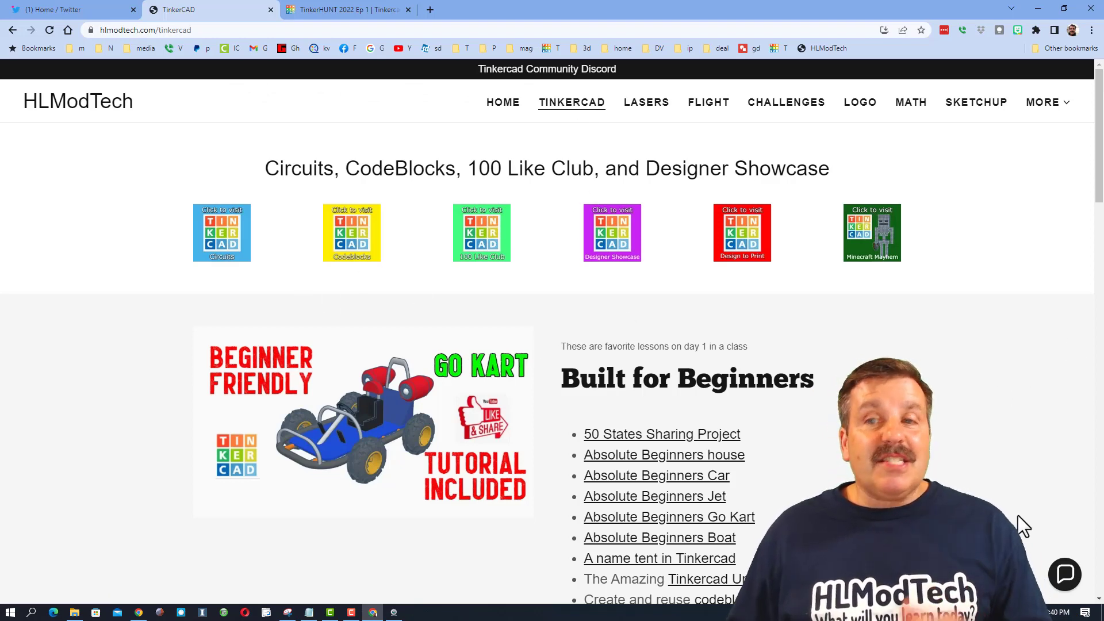
Open and close the Contact Us chat, then follow the Tinkercad Community Discord link.
click(1064, 573)
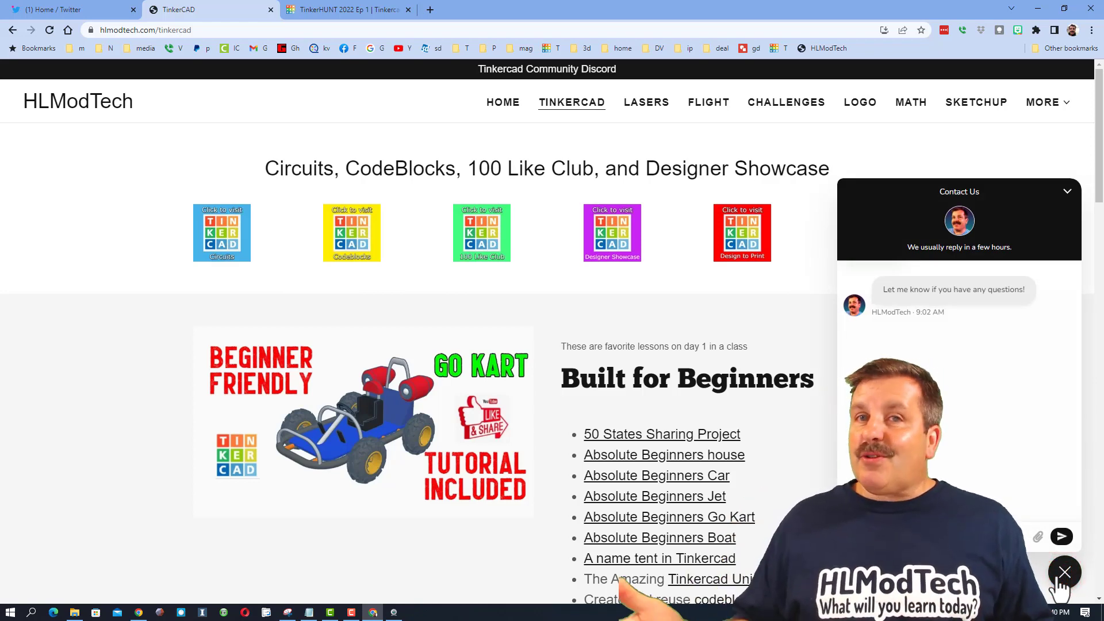
click(1060, 580)
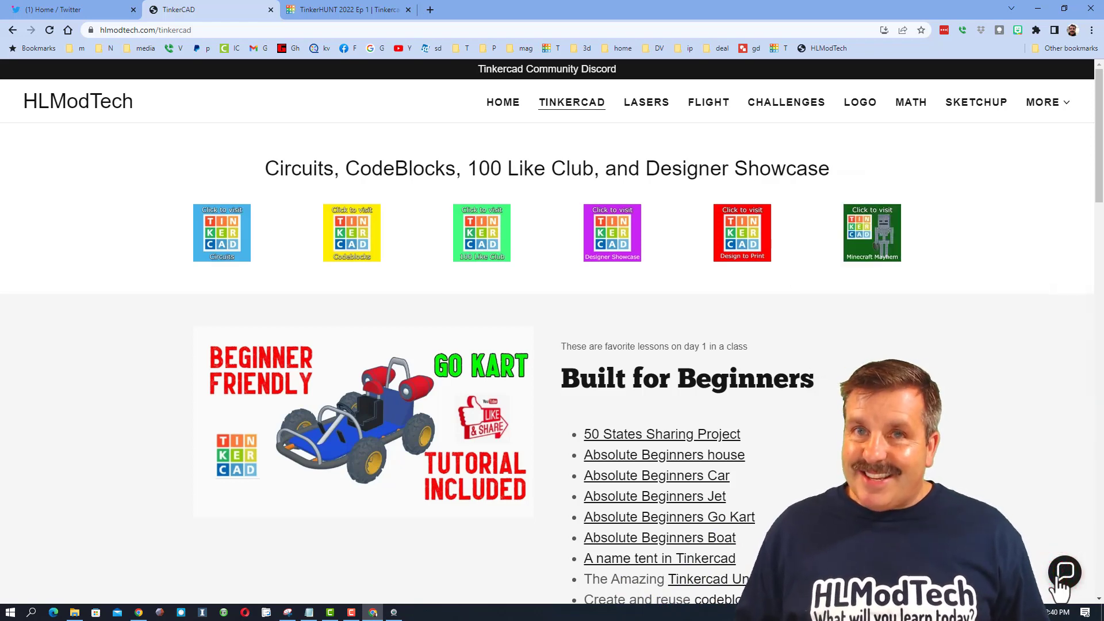
click(555, 70)
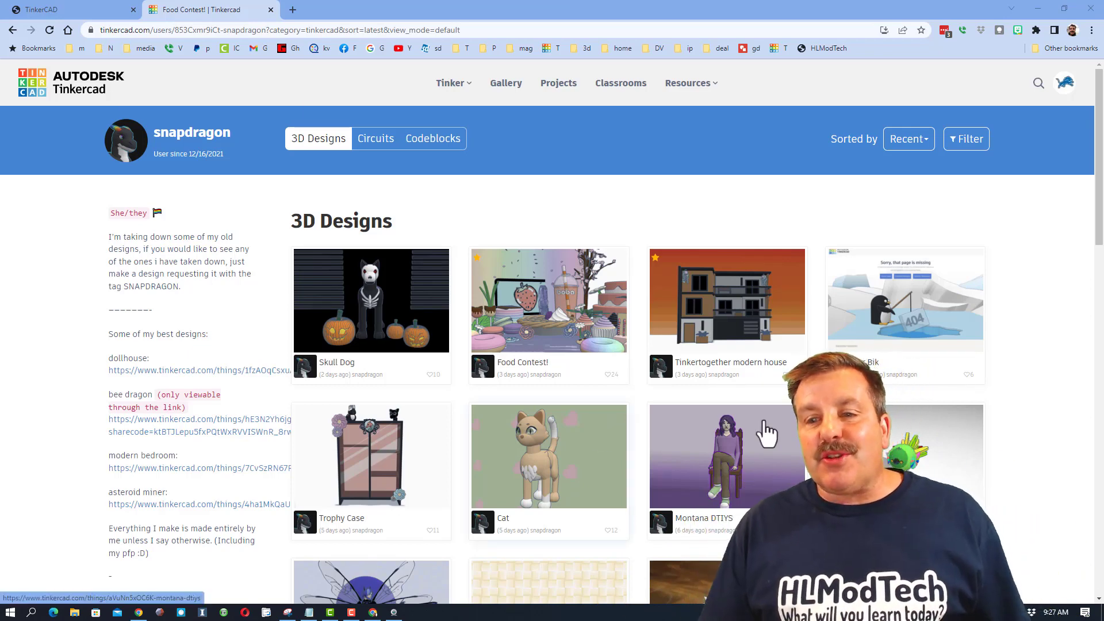
Open the Cat design's details and give it an Awesome, A+ reaction.
click(526, 471)
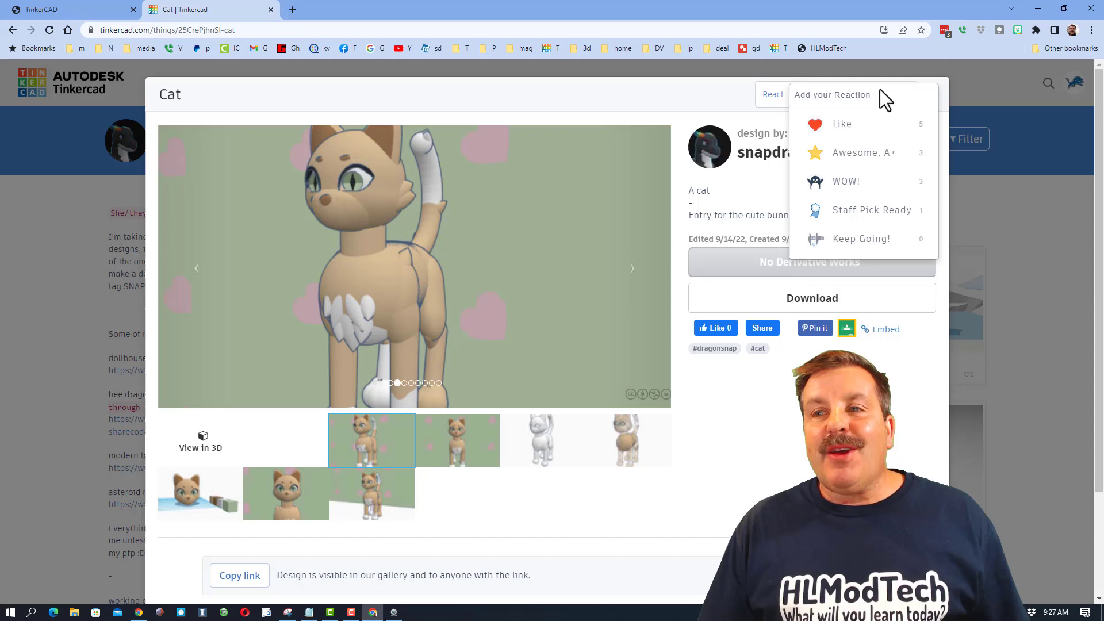
click(877, 154)
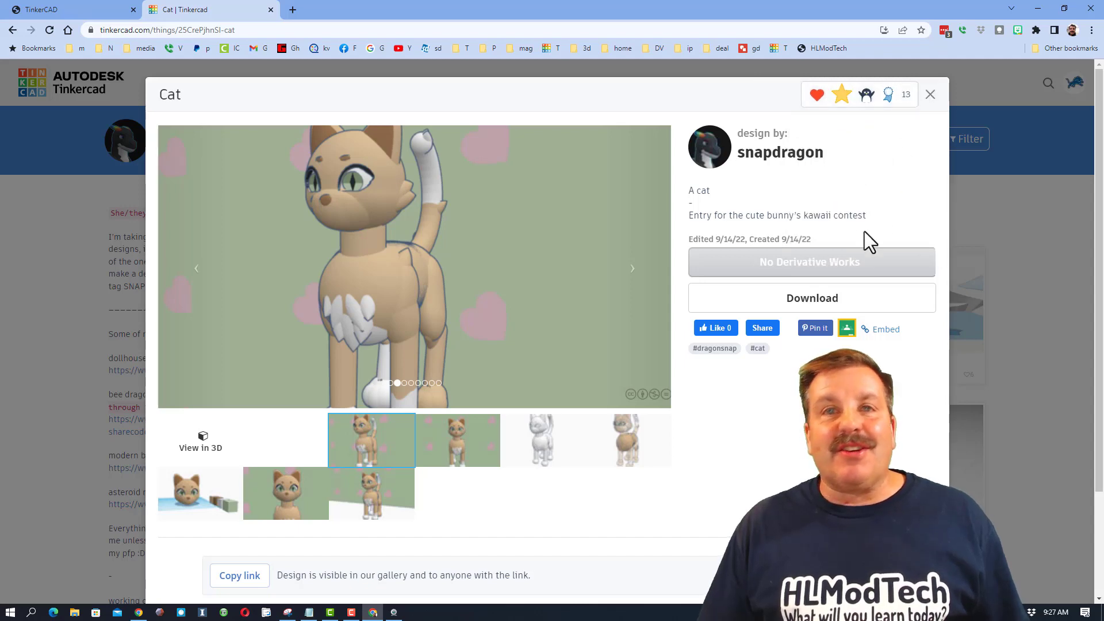